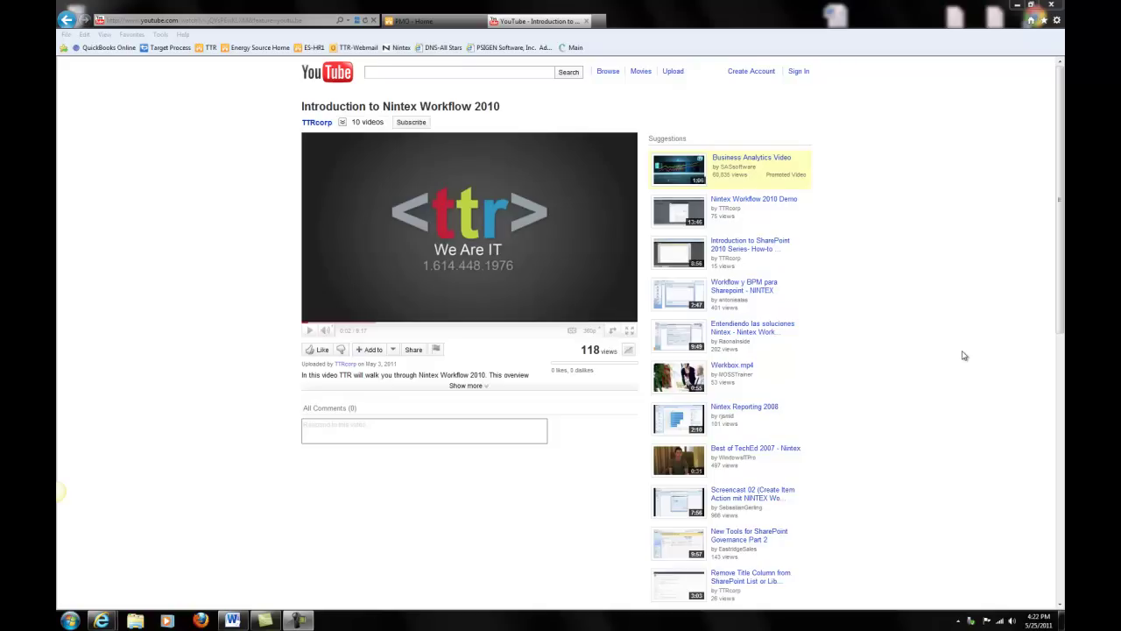
# Copy the YouTube video's 560×349 iframe embed code from its Share > Embed options
pyautogui.click(411, 20)
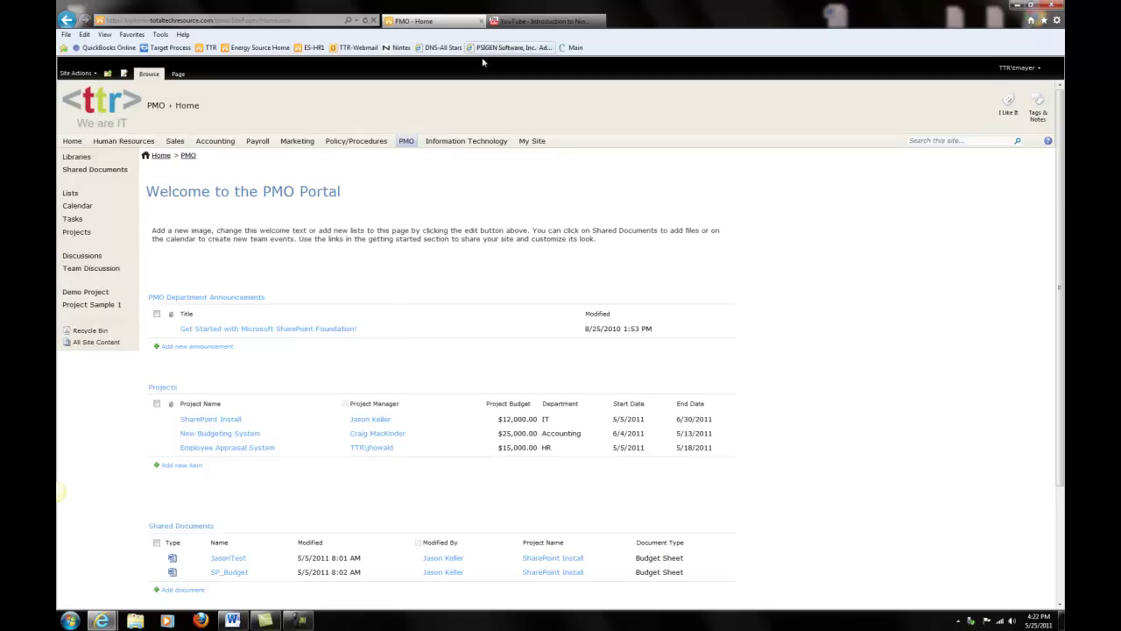
pyautogui.click(519, 22)
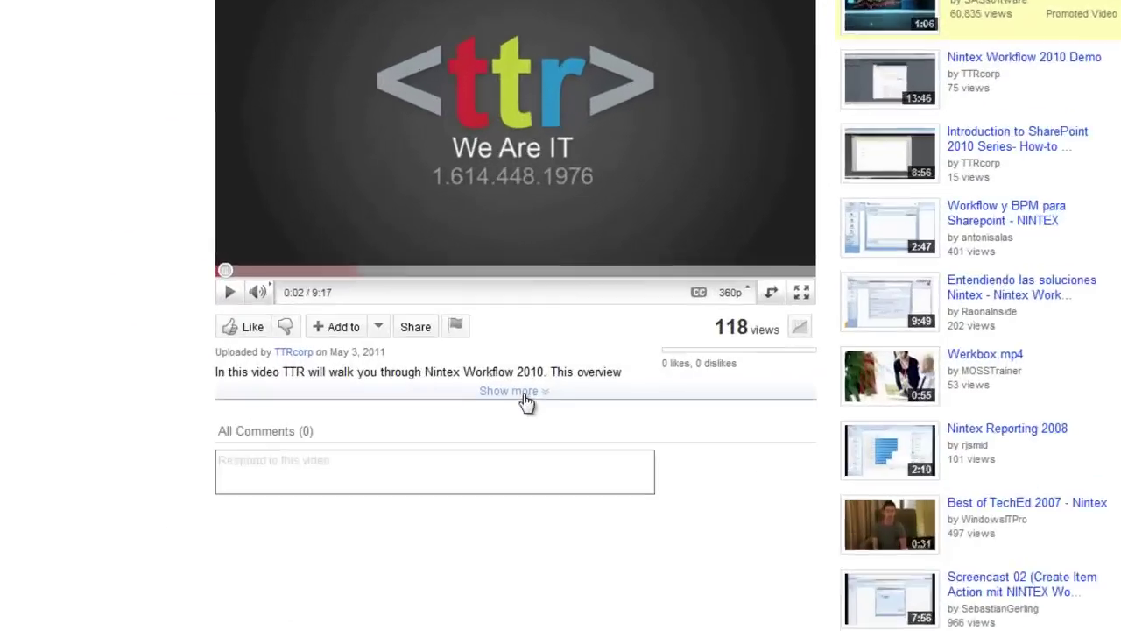
pyautogui.click(466, 386)
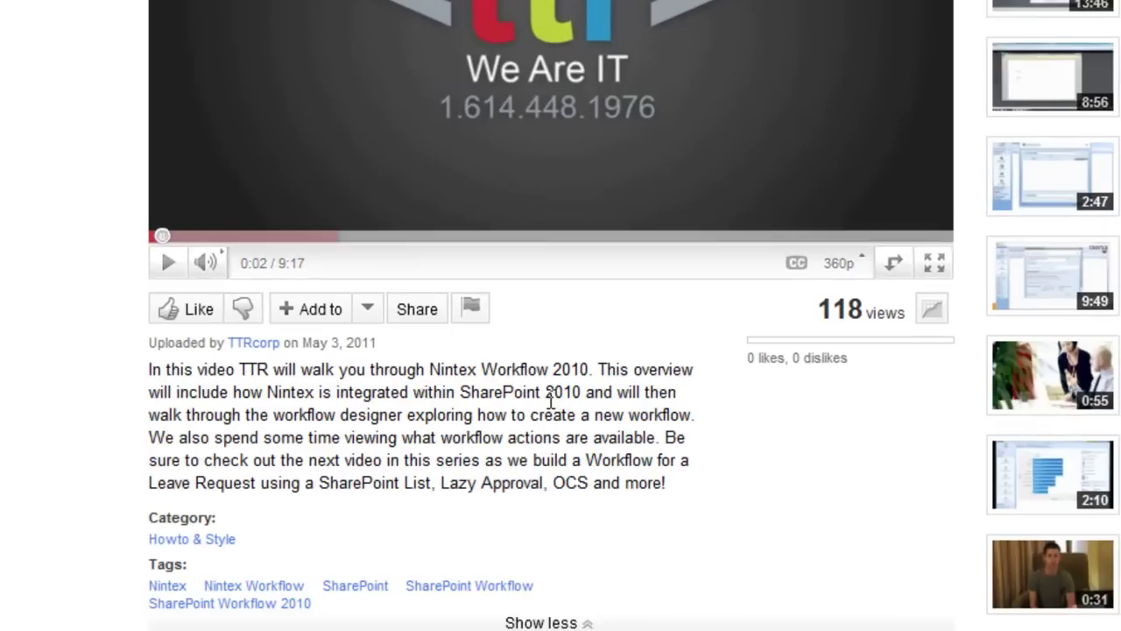
pyautogui.click(420, 311)
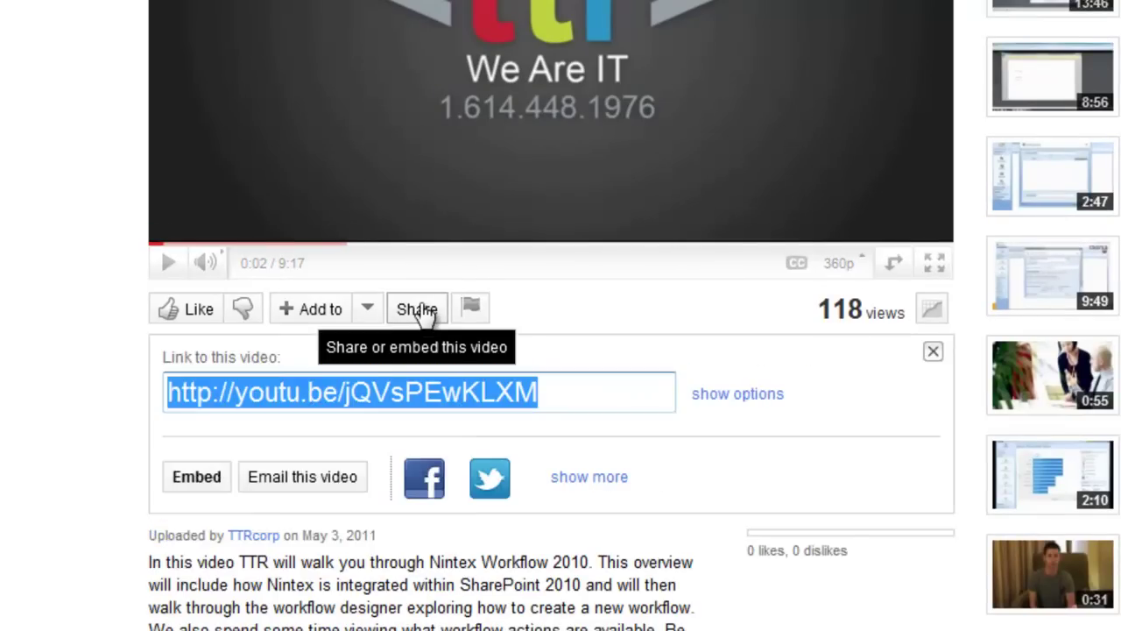
pyautogui.click(202, 493)
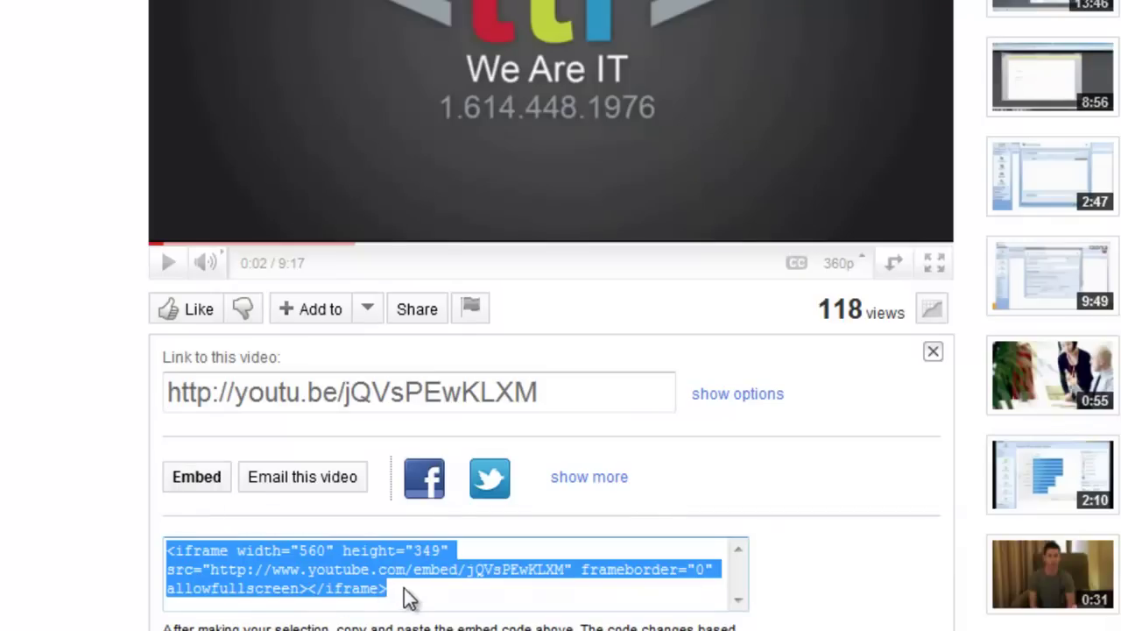
pyautogui.rightClick(332, 581)
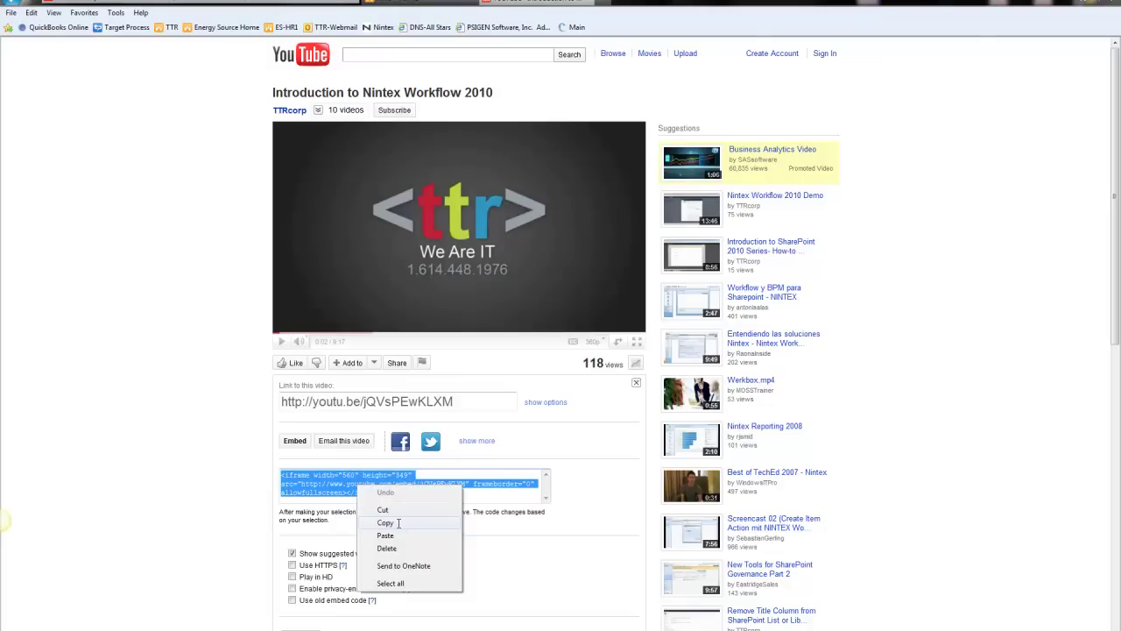
pyautogui.click(386, 523)
# Paste the copied embed code into a new Notepad document
pyautogui.press('super')
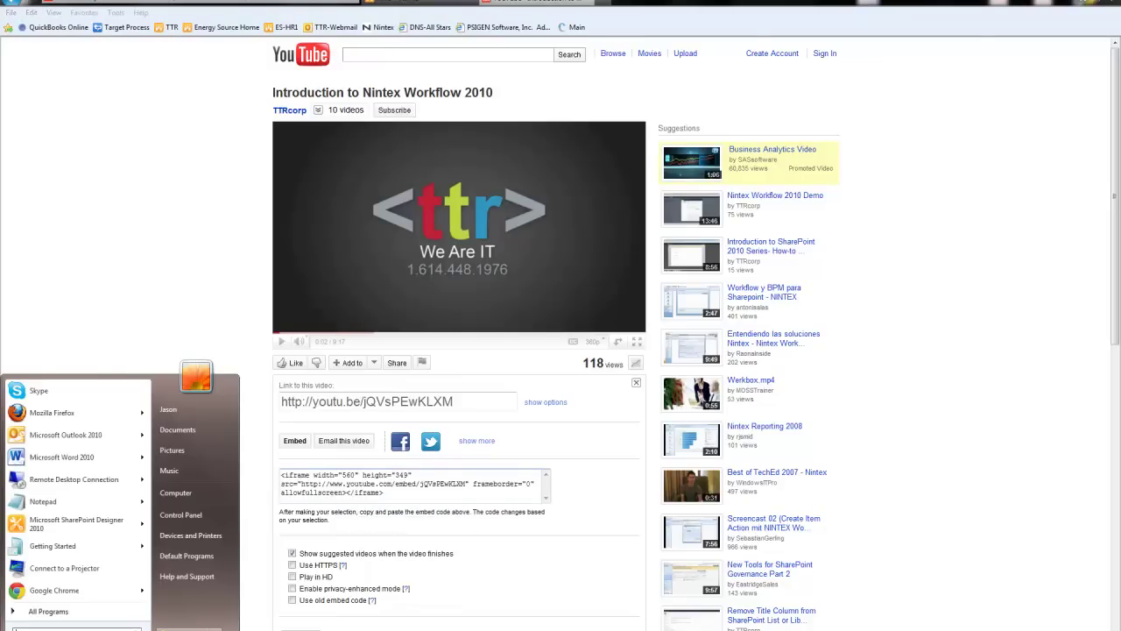
pyautogui.click(44, 501)
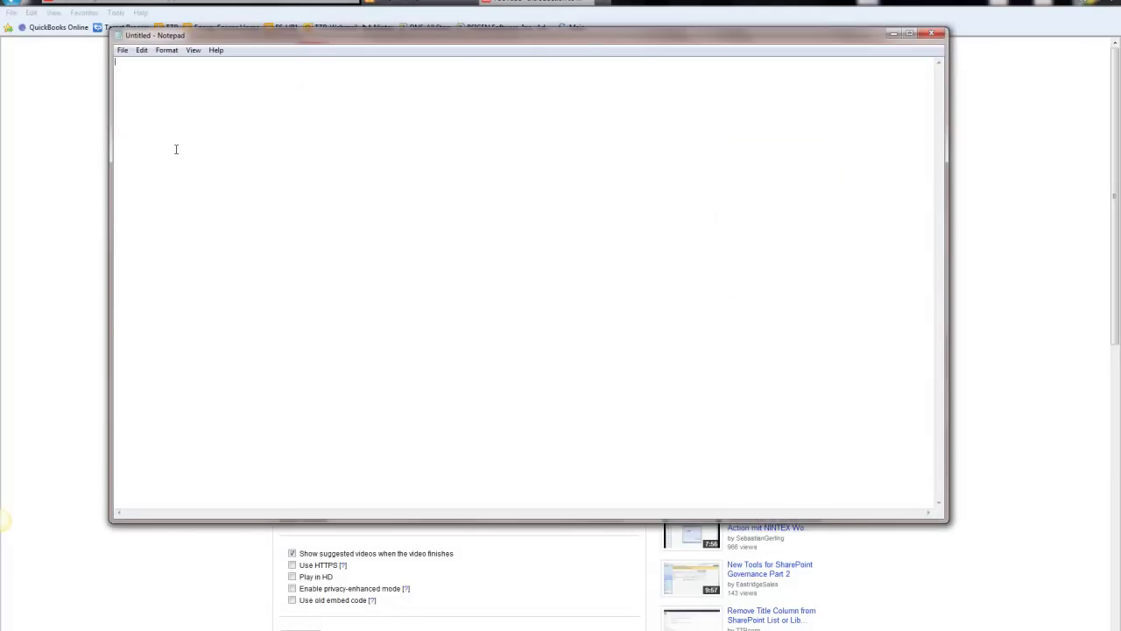
pyautogui.hotkey('ctrl', 'v')
# Save the Notepad text as demo.txt on the Desktop
pyautogui.click(123, 50)
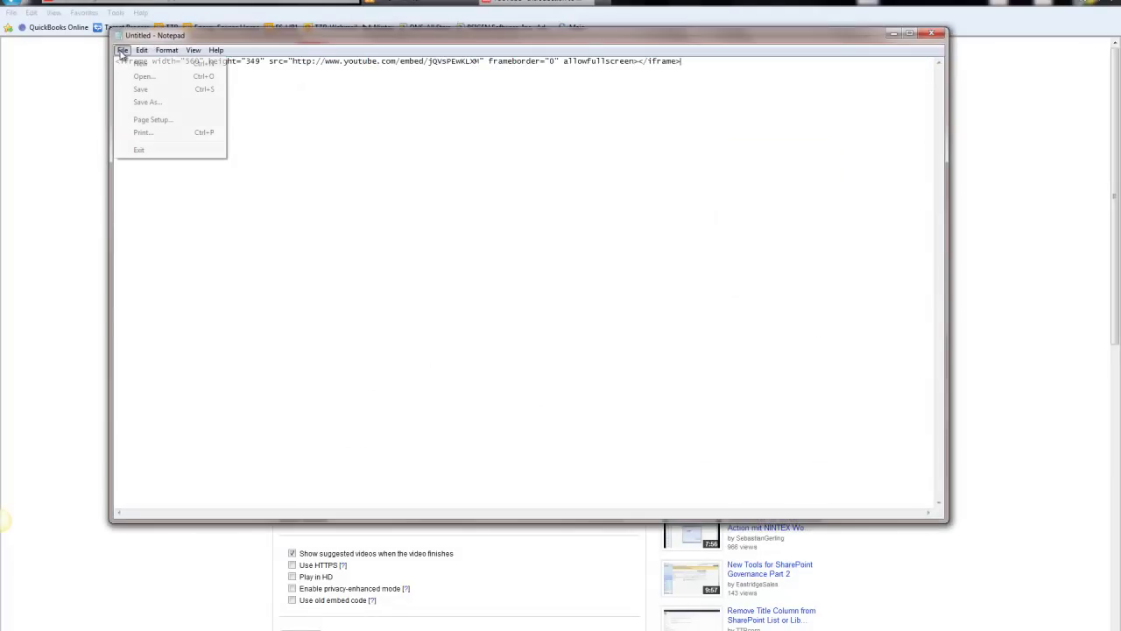
pyautogui.click(147, 96)
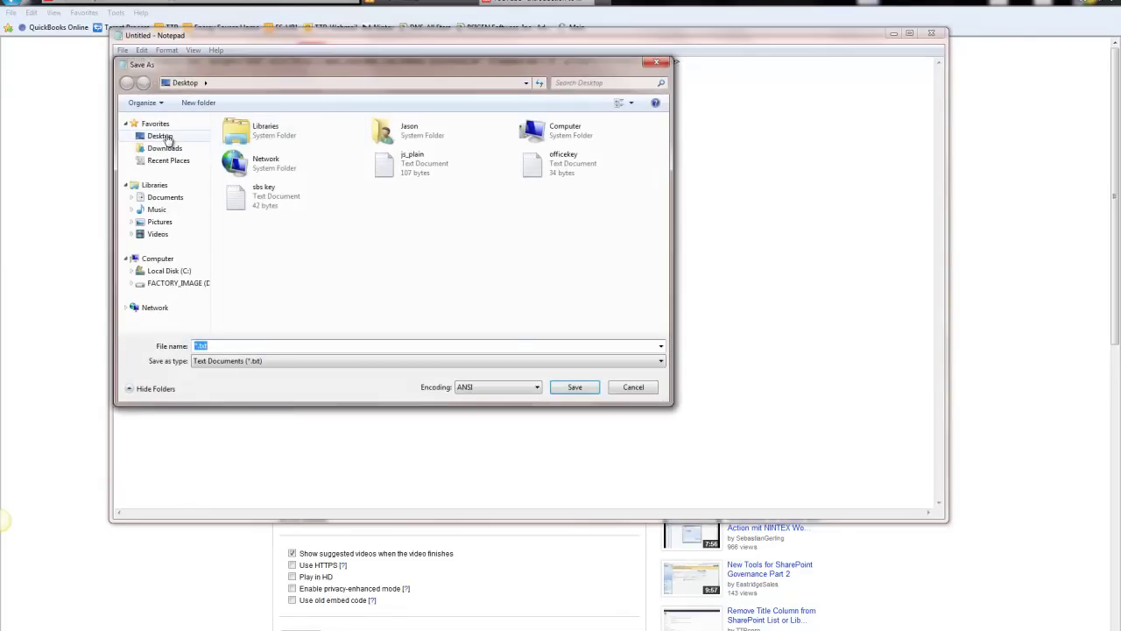
pyautogui.click(151, 139)
pyautogui.click(226, 346)
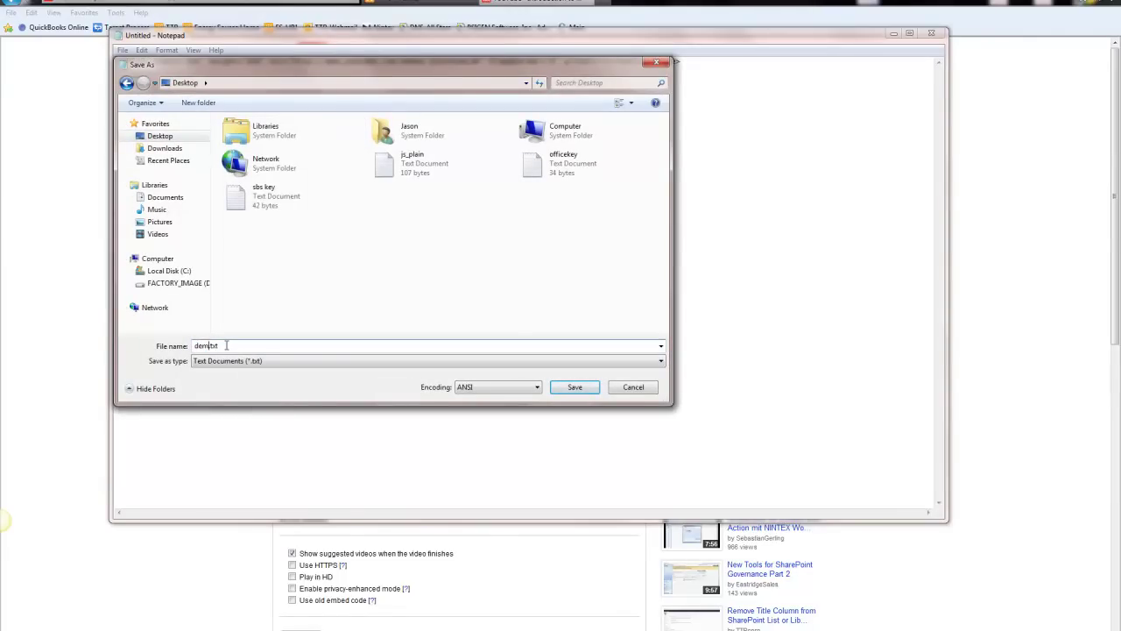
pyautogui.write('demo')
pyautogui.click(589, 390)
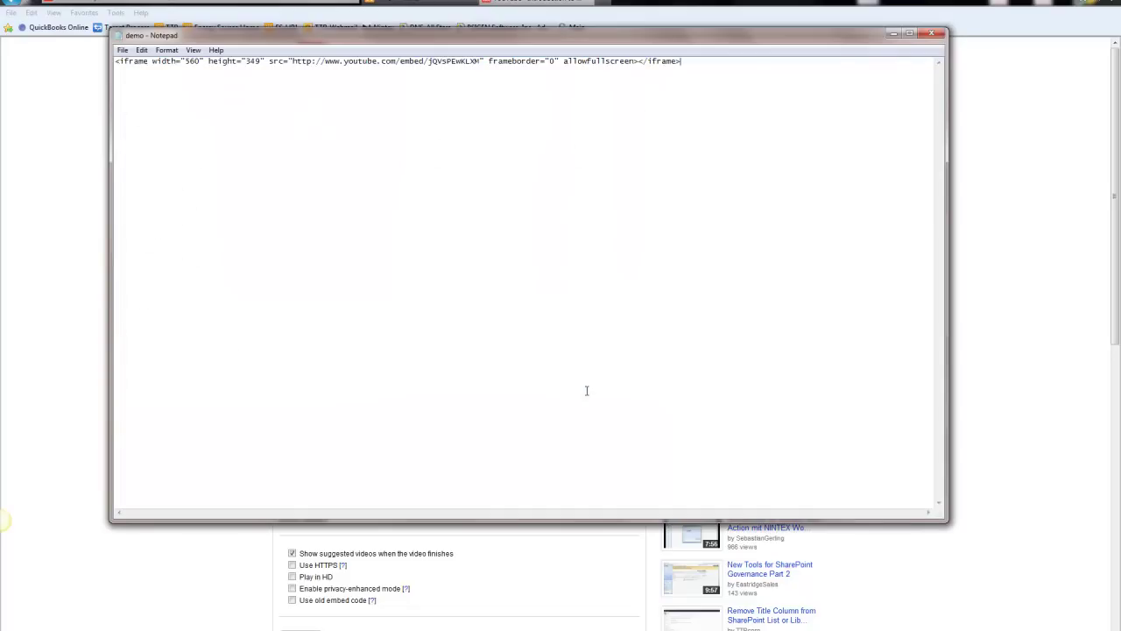
# Switch to the PMO - Home page, put it in edit mode, and show the Insert ribbon
pyautogui.click(932, 33)
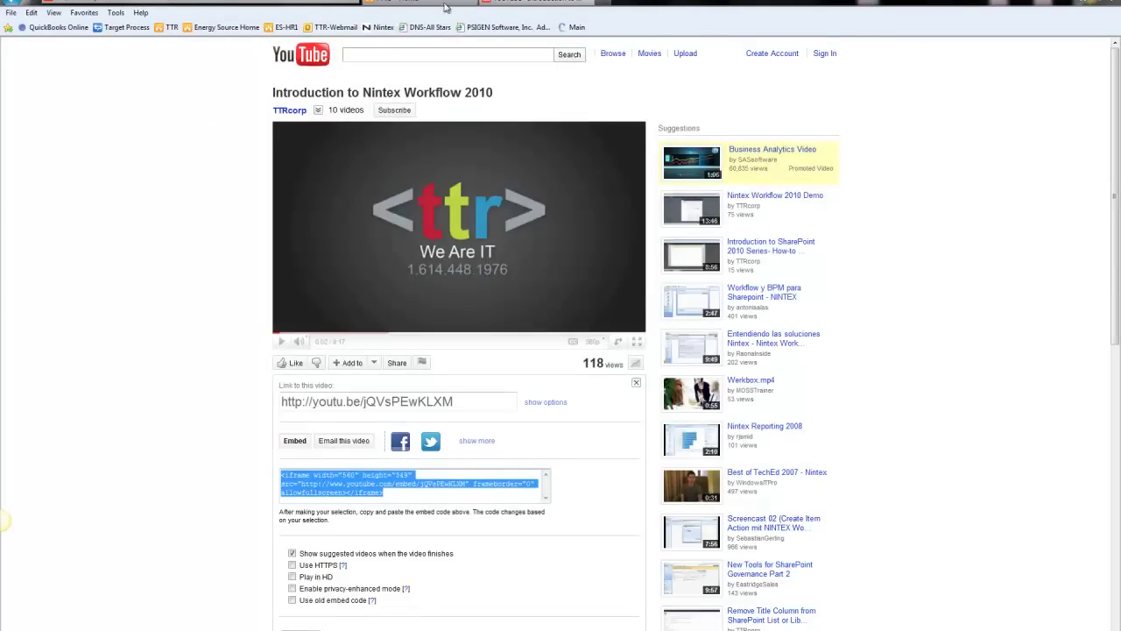
pyautogui.click(438, 3)
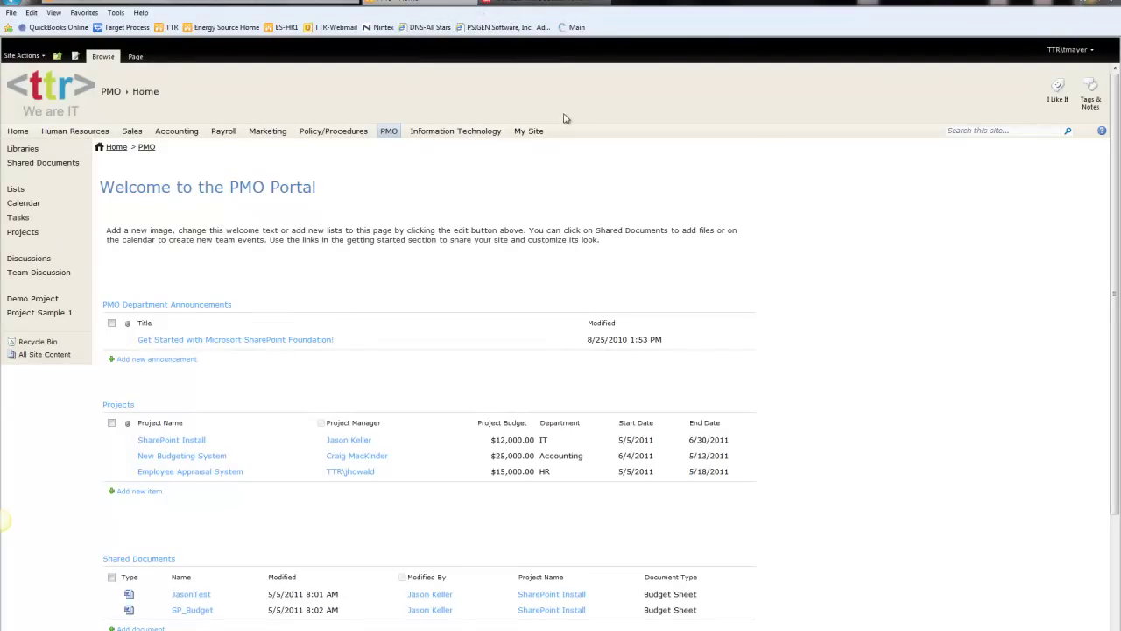
pyautogui.click(137, 58)
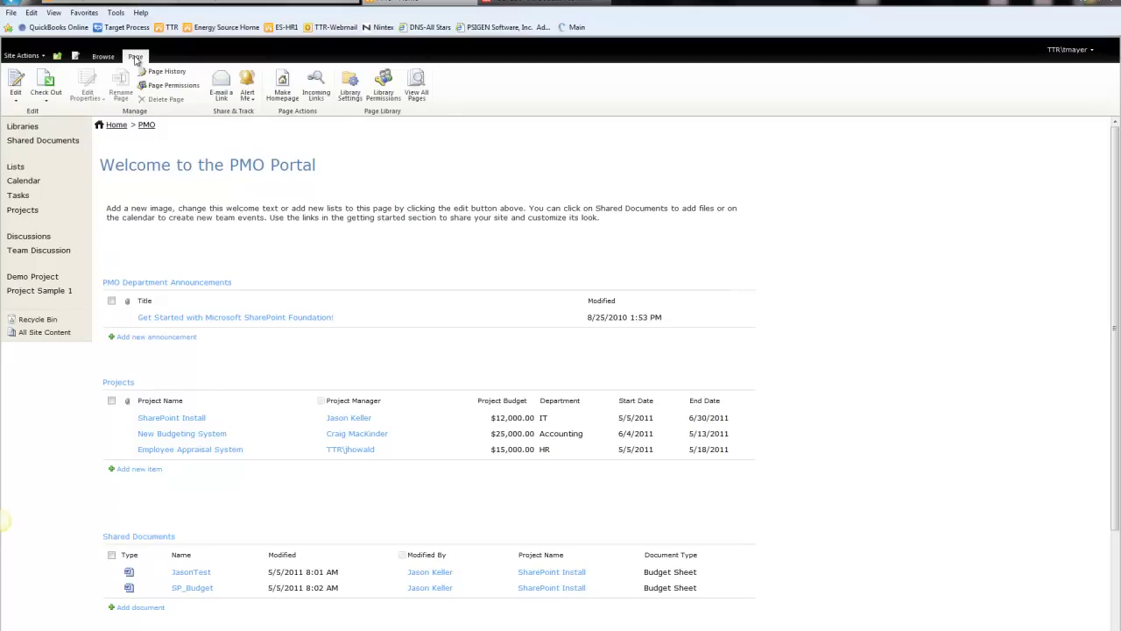
pyautogui.click(16, 80)
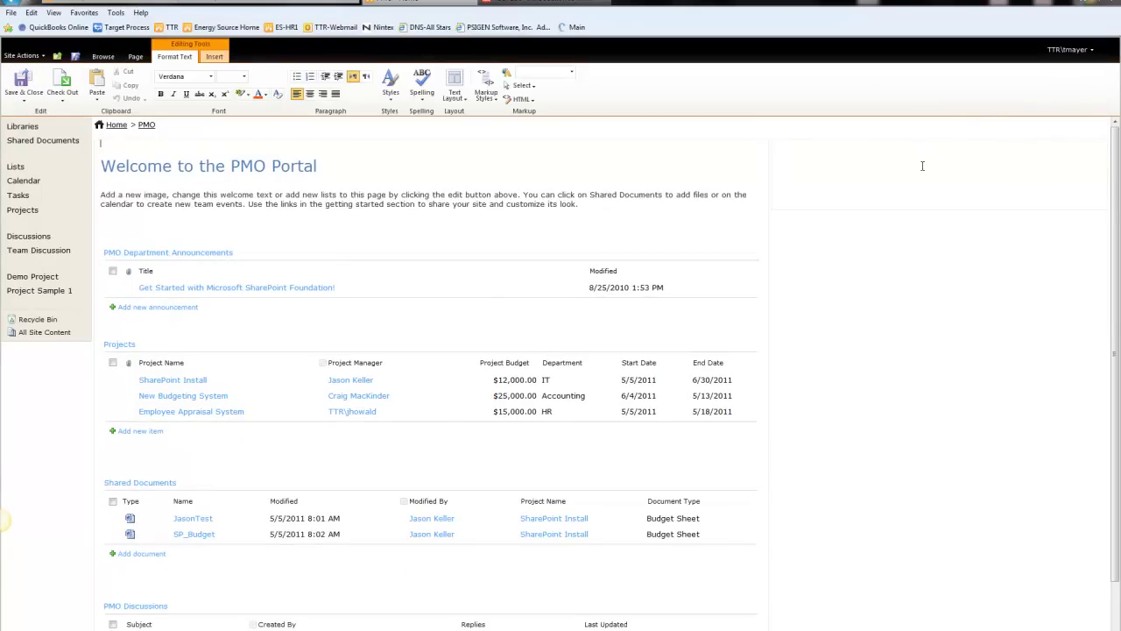
pyautogui.click(215, 57)
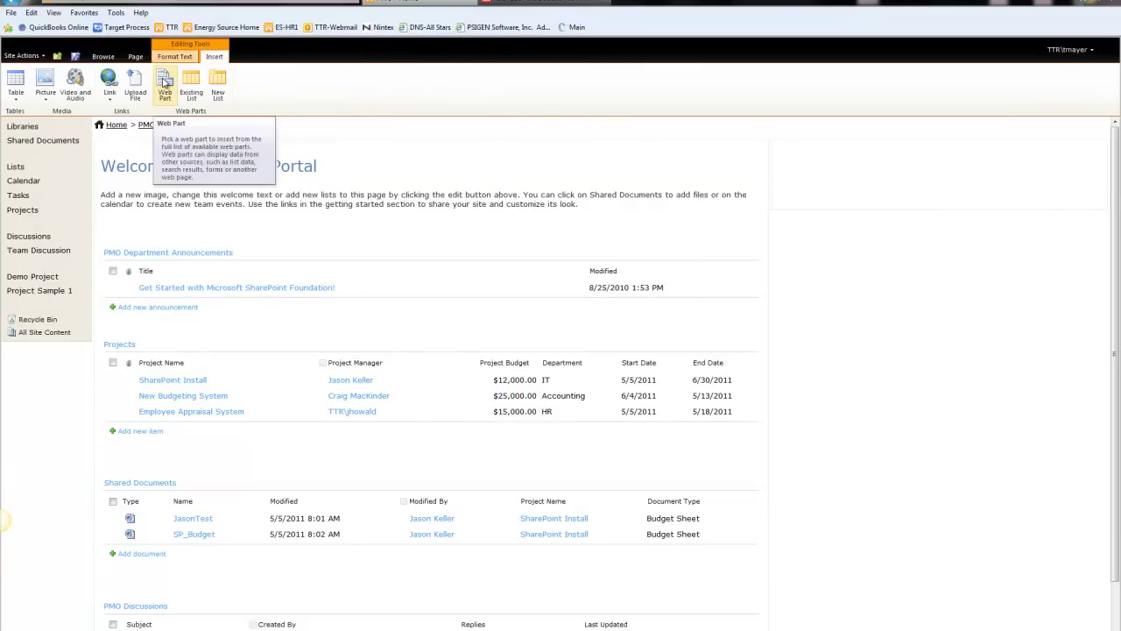
# Add a Content Editor web part from the Media and Content category and open its menu
pyautogui.click(165, 83)
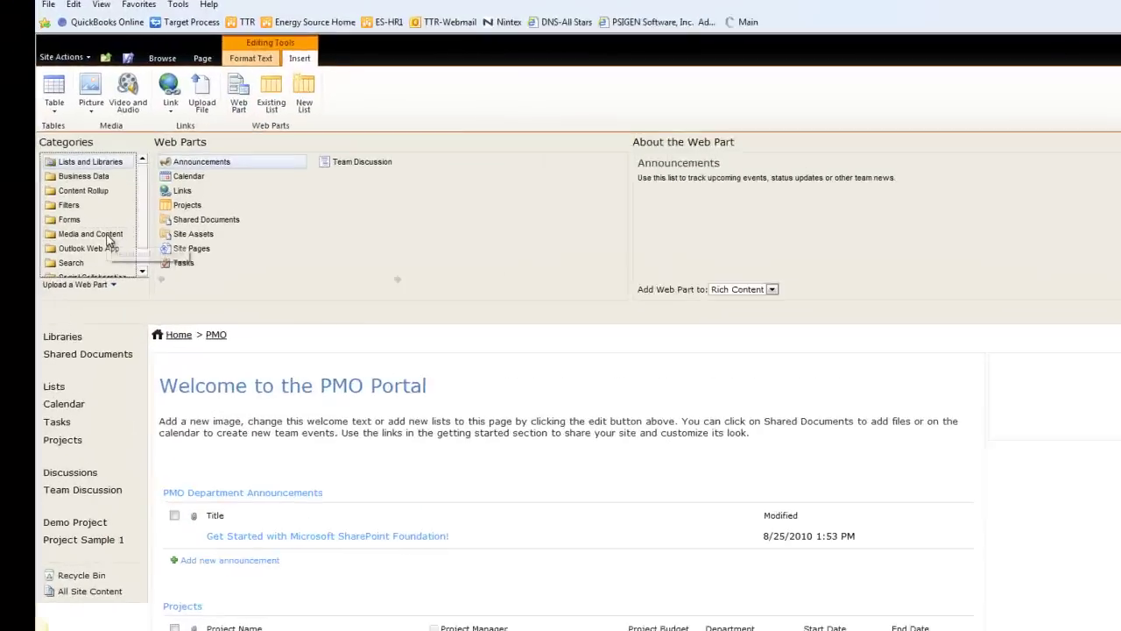
pyautogui.click(106, 237)
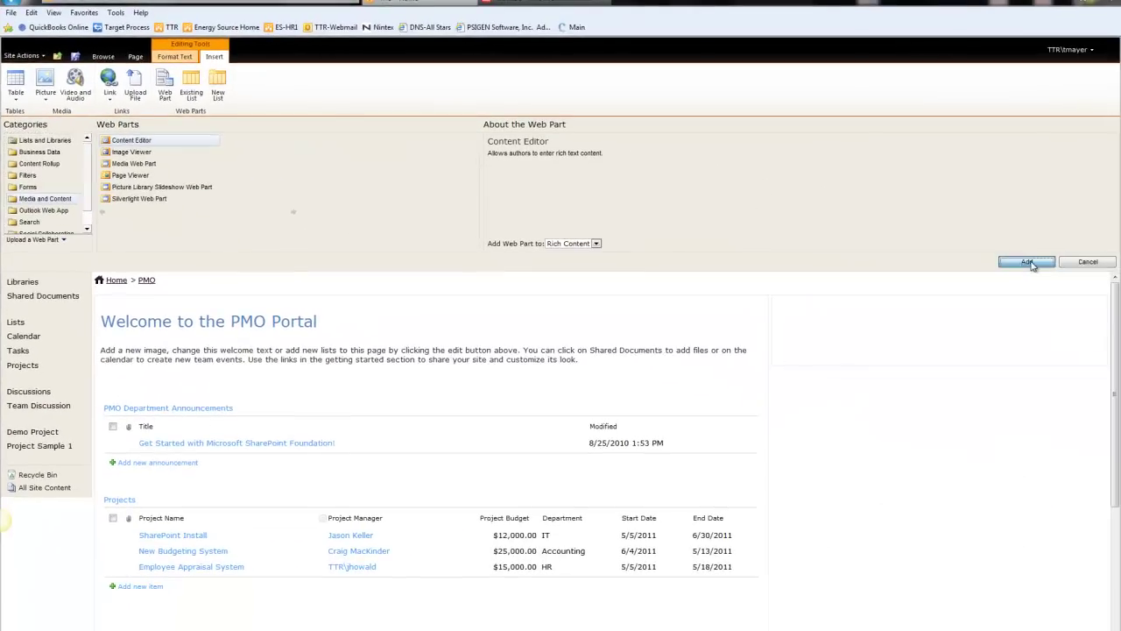
pyautogui.click(1027, 261)
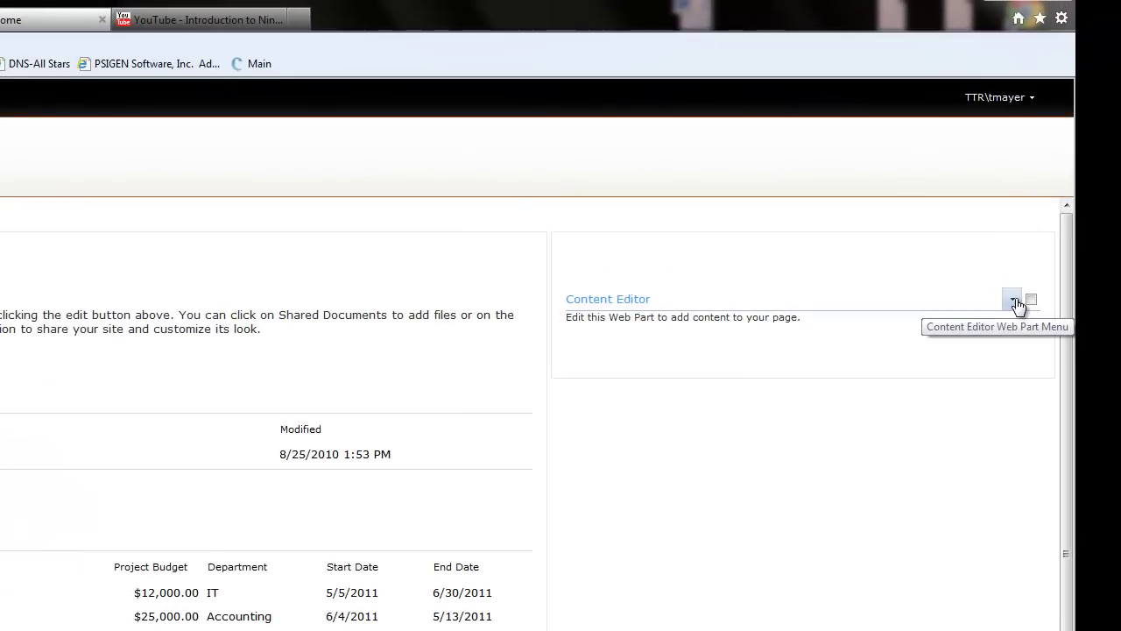
pyautogui.click(1012, 301)
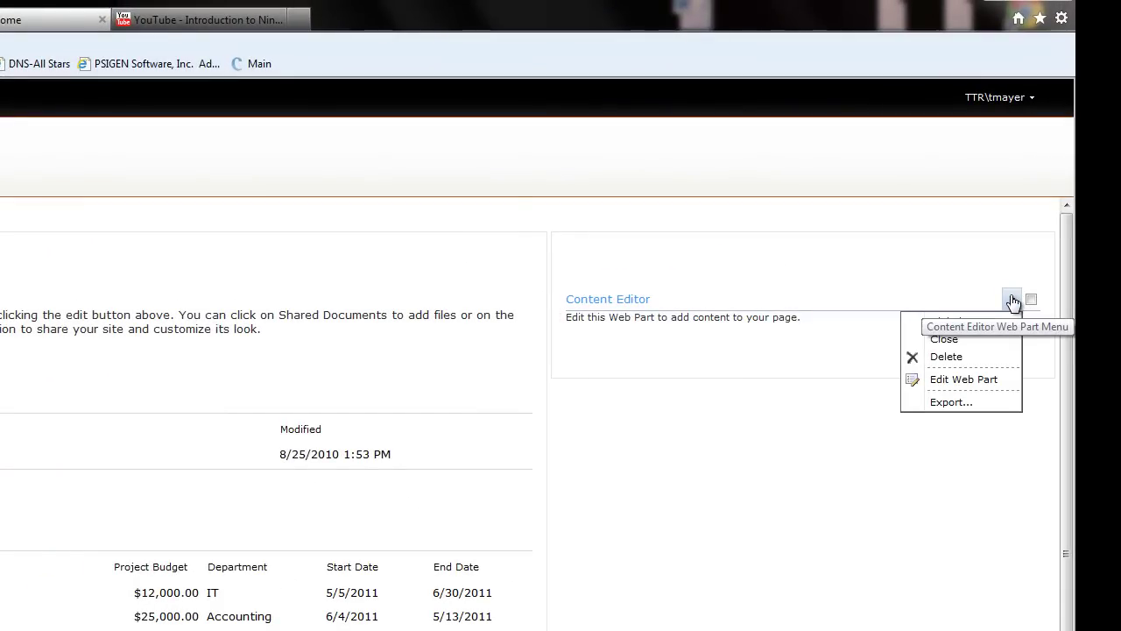
pyautogui.click(986, 380)
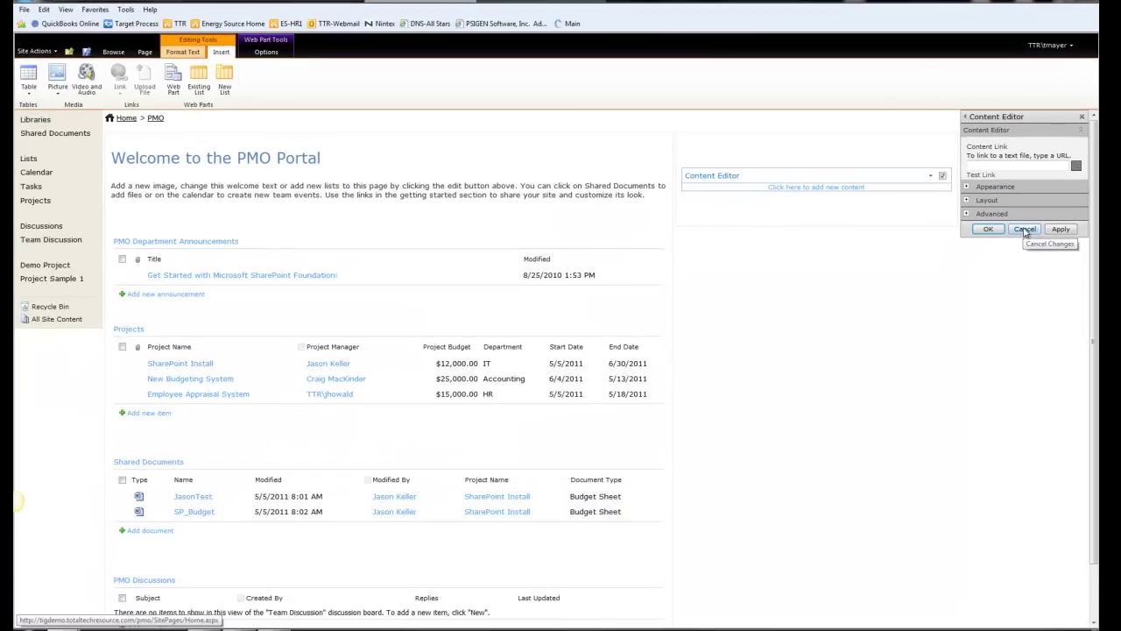
pyautogui.click(1025, 229)
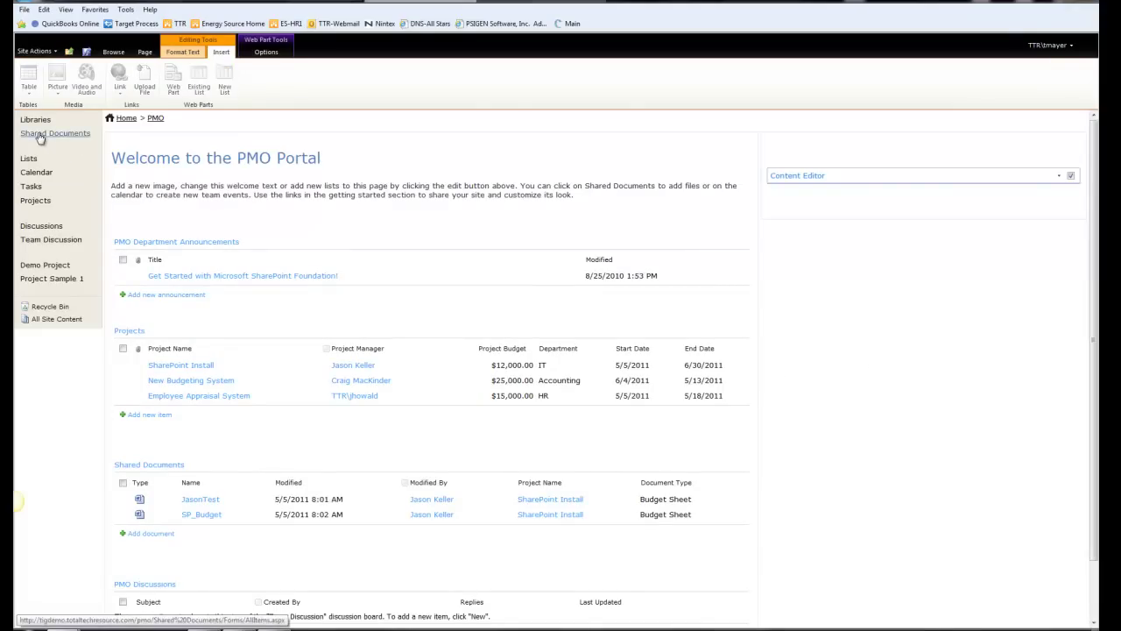
# Upload demo.txt from the Desktop into the PMO Shared Documents library
pyautogui.click(39, 135)
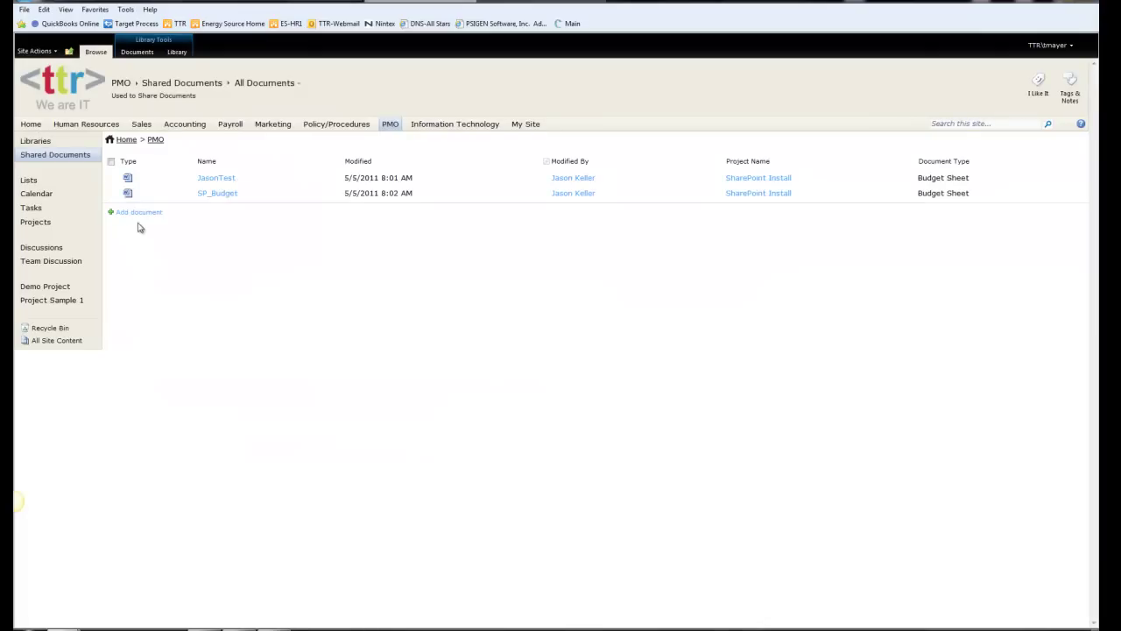
pyautogui.click(145, 212)
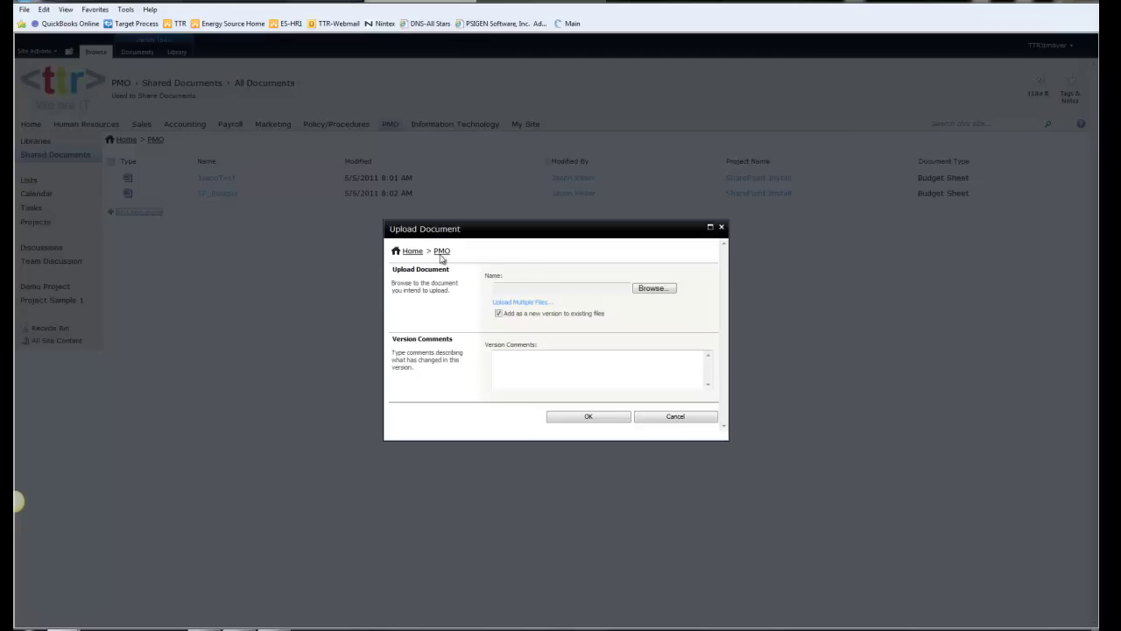
pyautogui.click(656, 289)
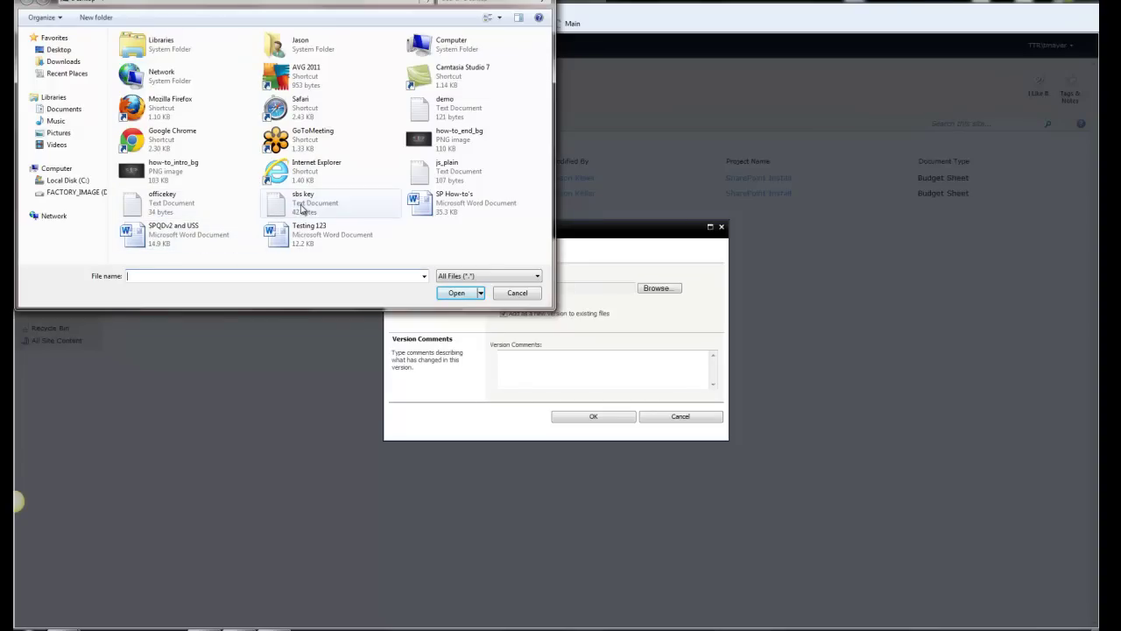
pyautogui.click(445, 105)
pyautogui.click(456, 293)
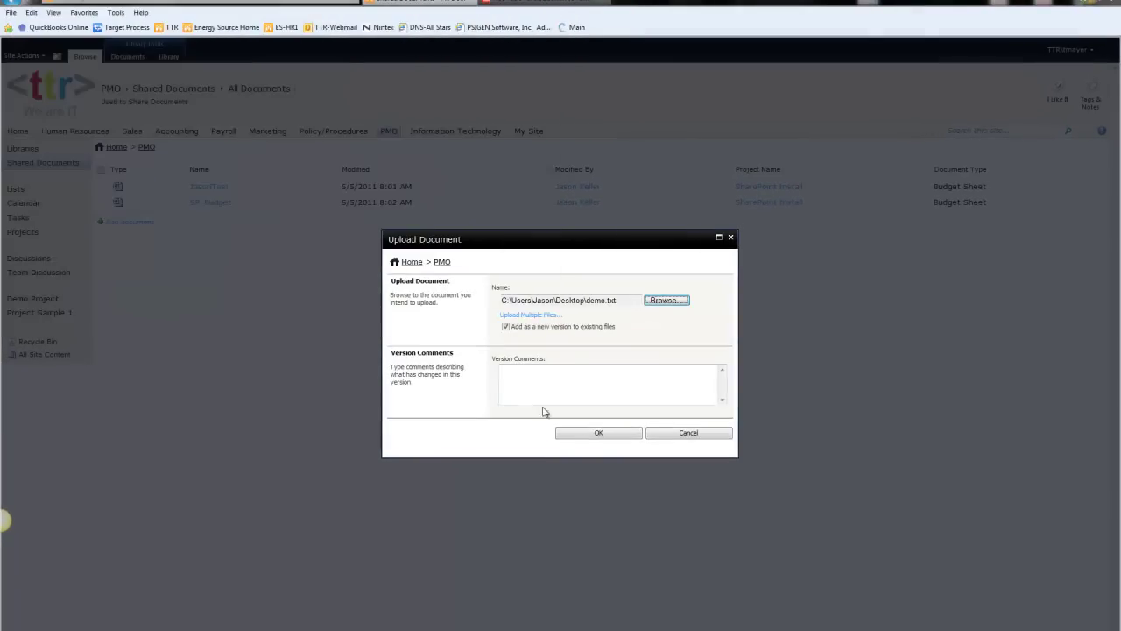
pyautogui.click(597, 435)
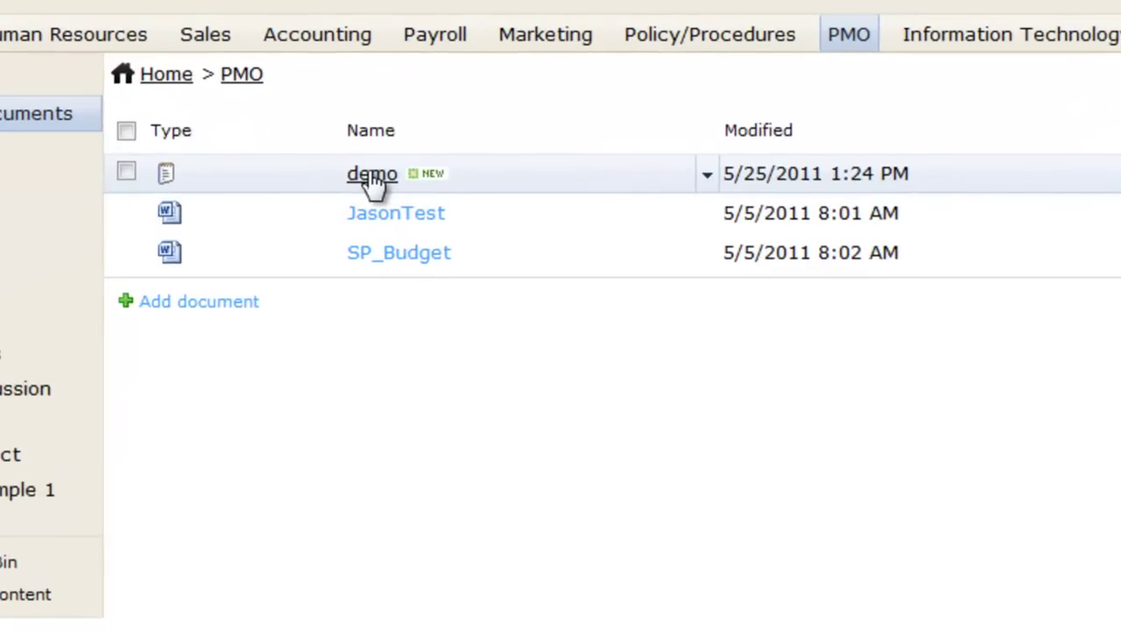
# Copy the shortcut address of the demo file's link in Shared Documents
pyautogui.rightClick(371, 179)
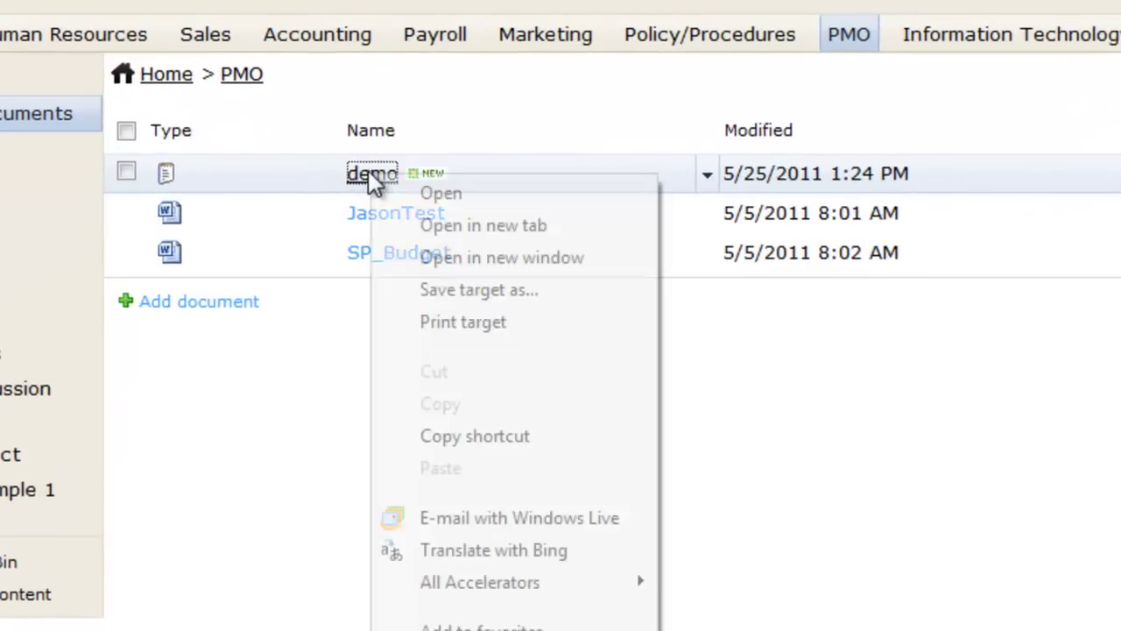
pyautogui.click(461, 437)
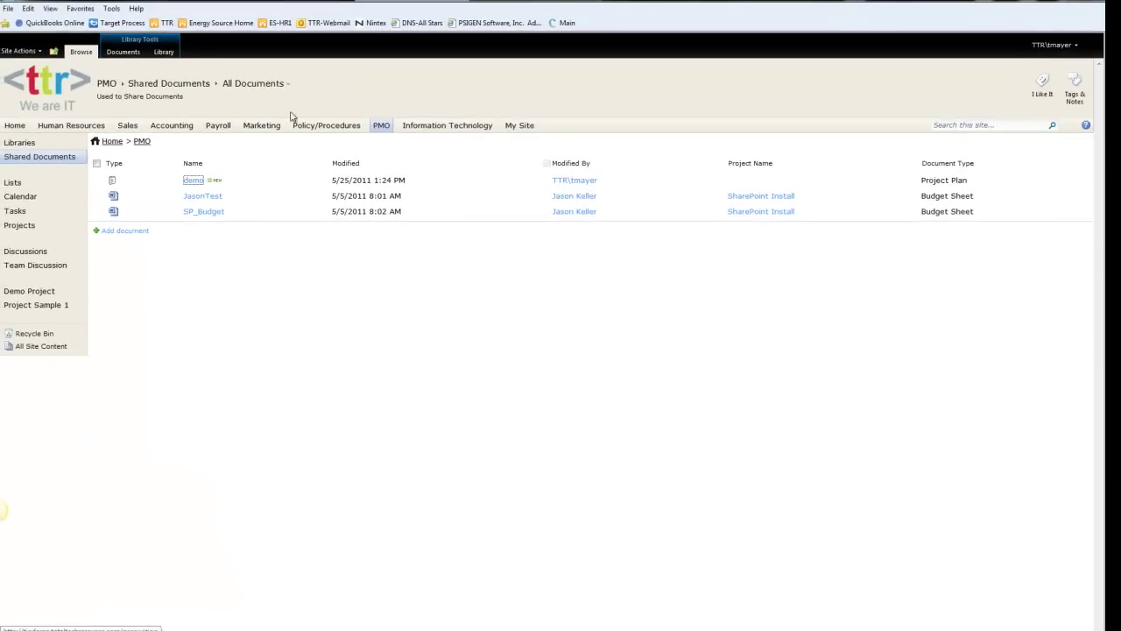
# Open the PMO Portal home page in edit mode
pyautogui.click(381, 128)
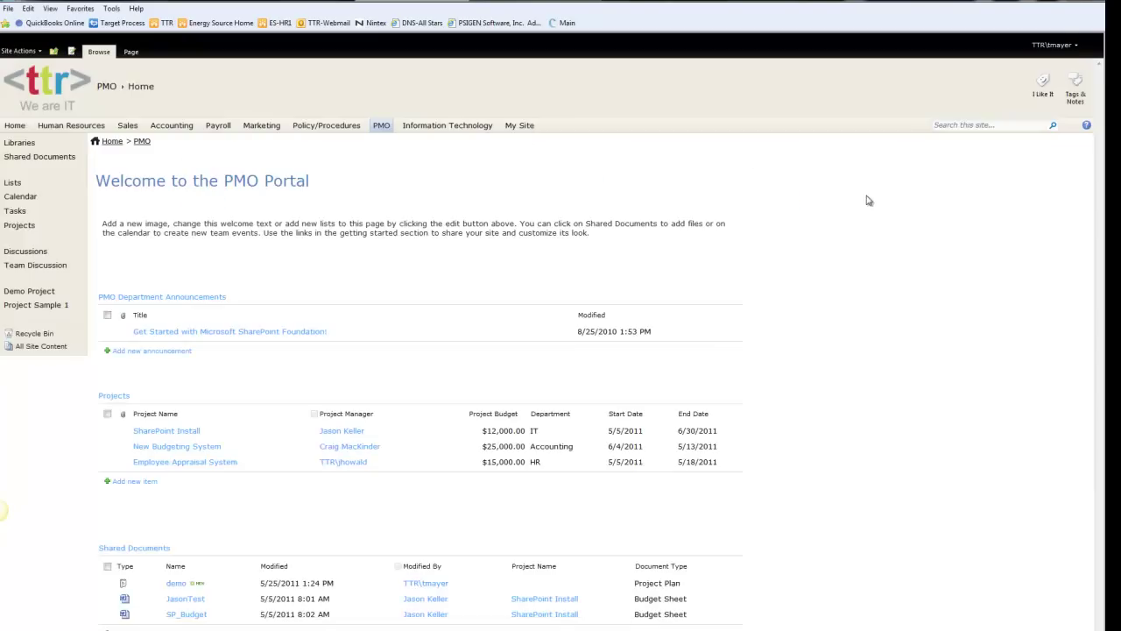
pyautogui.click(131, 51)
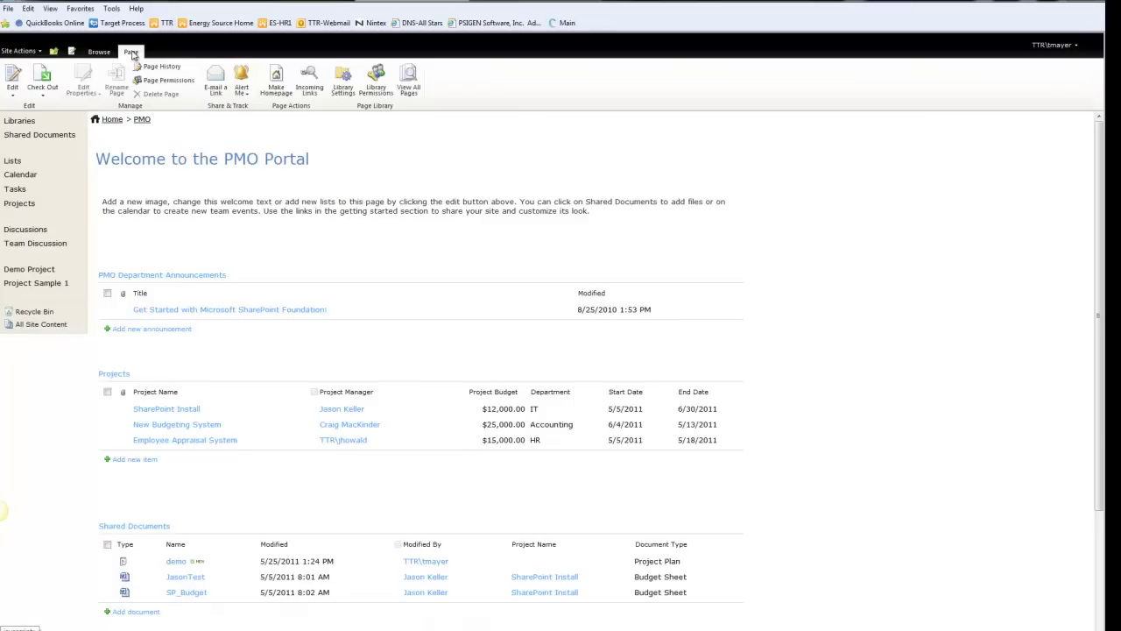
pyautogui.click(13, 79)
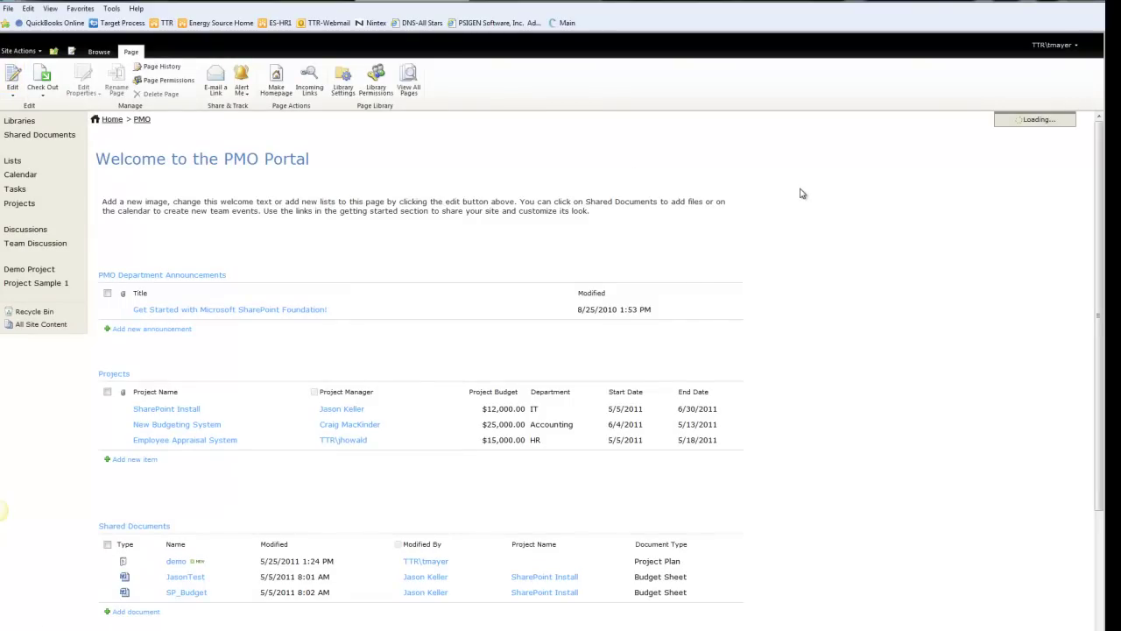
# Insert a Media and Content > Content Editor web part into the empty right column
pyautogui.click(820, 160)
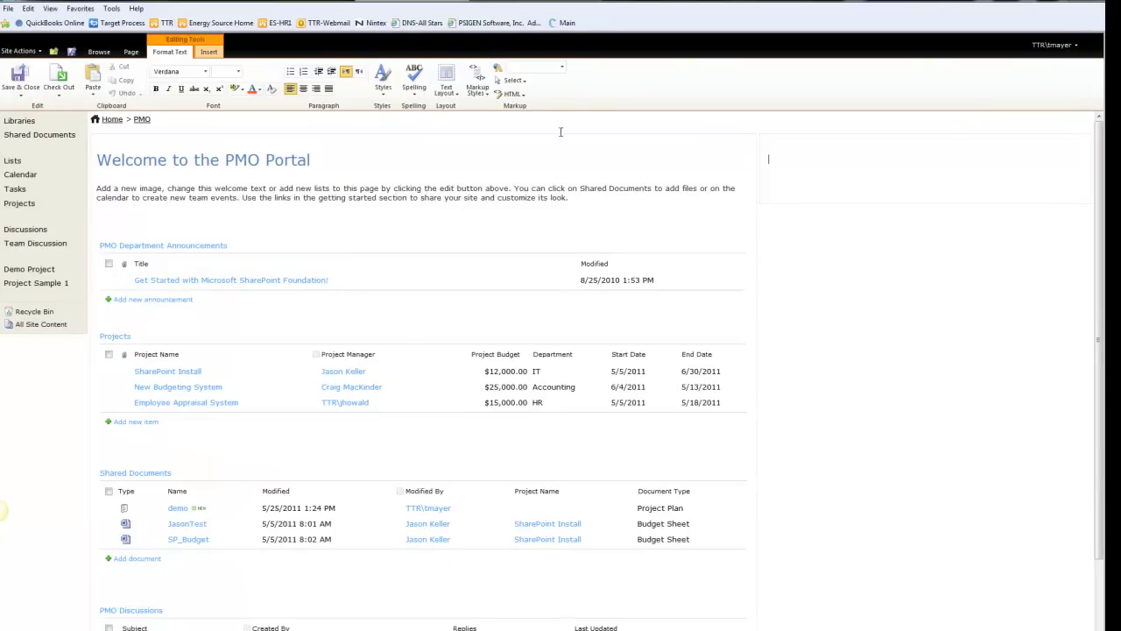
pyautogui.click(209, 52)
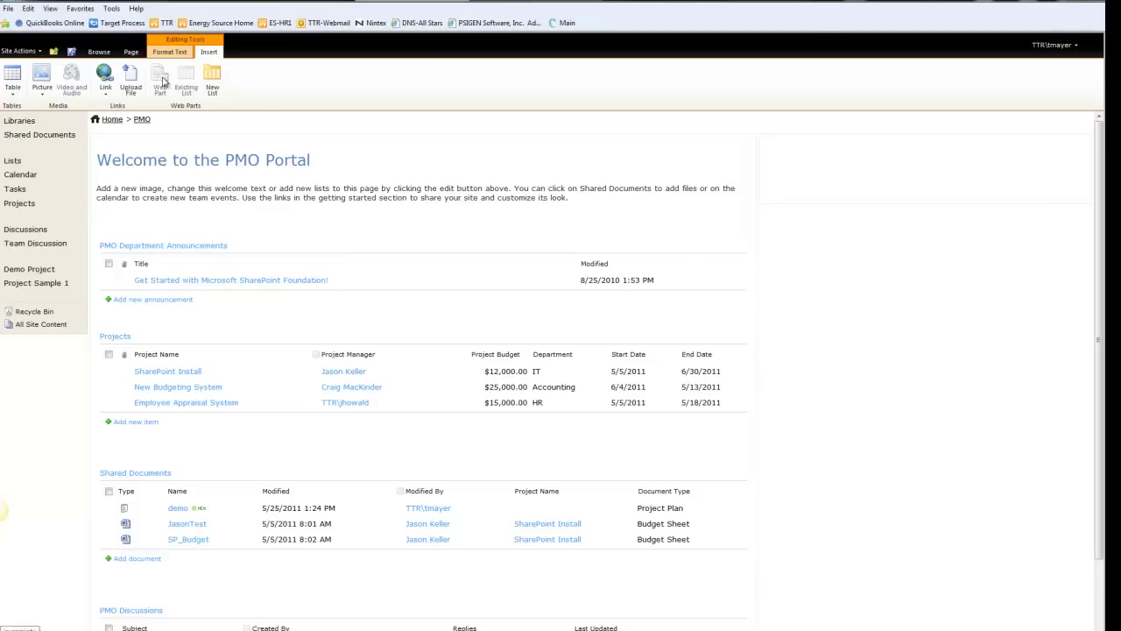
pyautogui.click(824, 168)
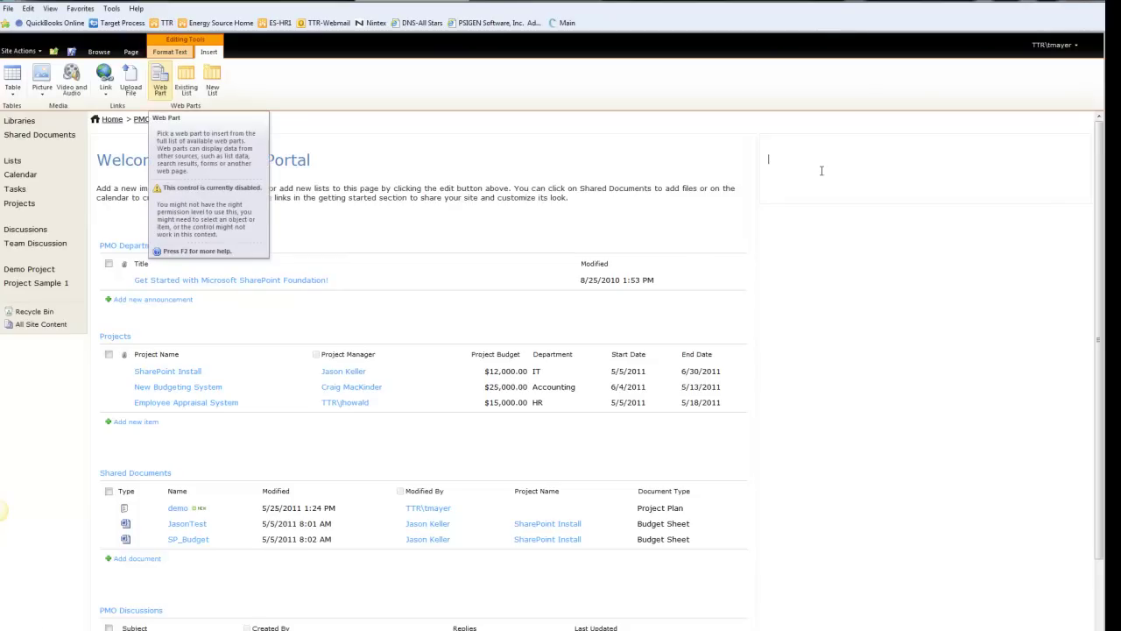
pyautogui.click(162, 78)
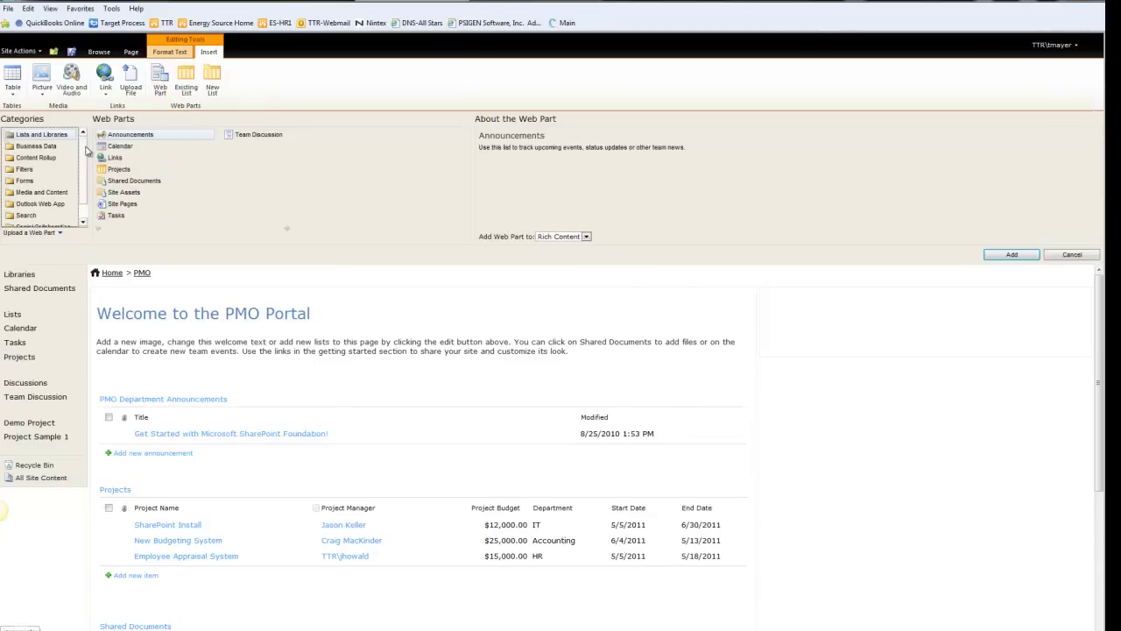
pyautogui.click(57, 194)
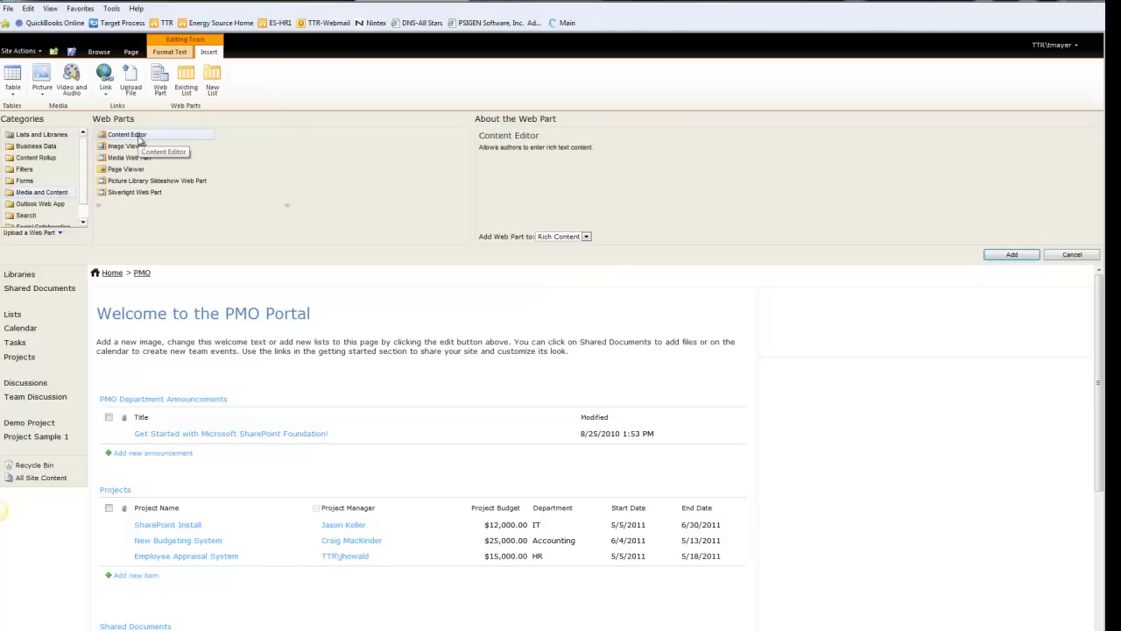
pyautogui.click(1012, 254)
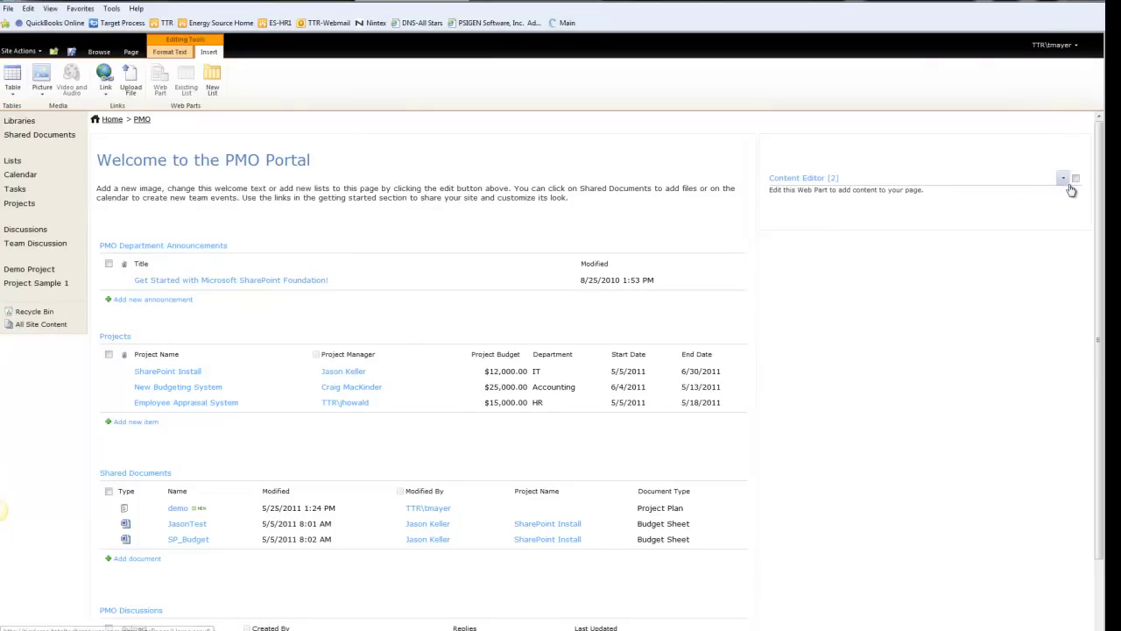
# Paste the demo.txt address into Content Editor [2]'s Content Link and test it
pyautogui.click(1065, 180)
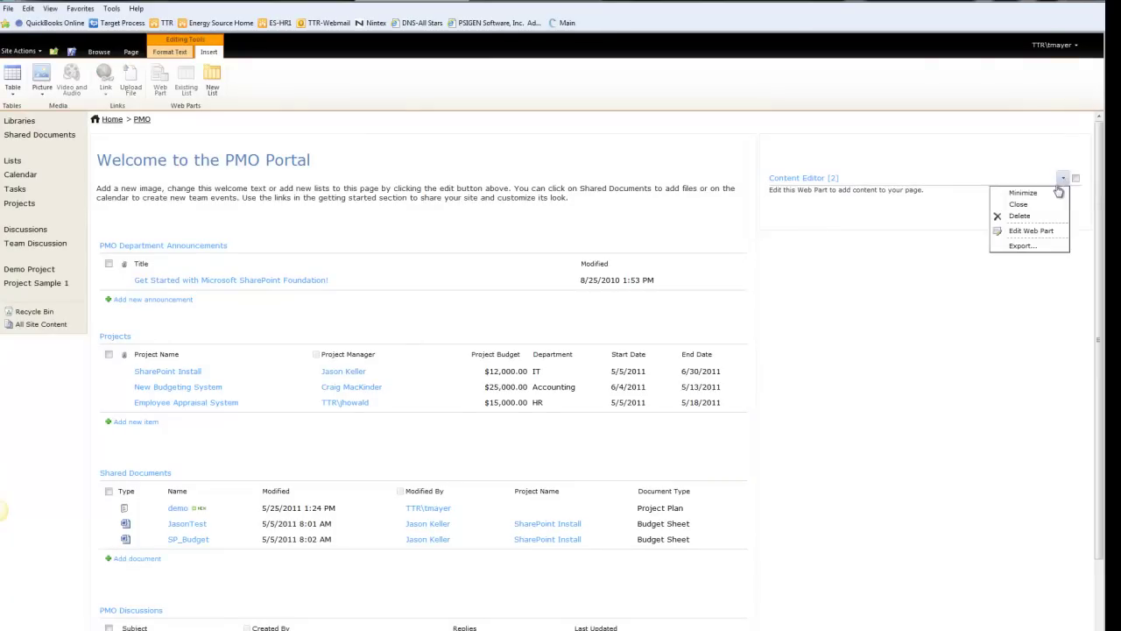
pyautogui.click(1035, 232)
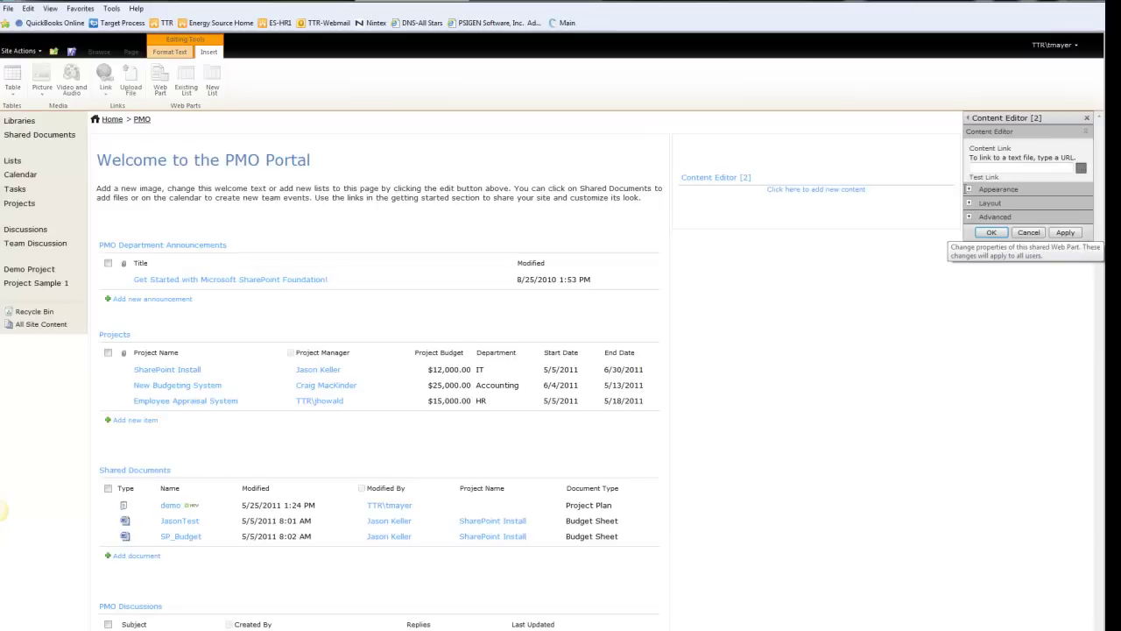
pyautogui.rightClick(988, 168)
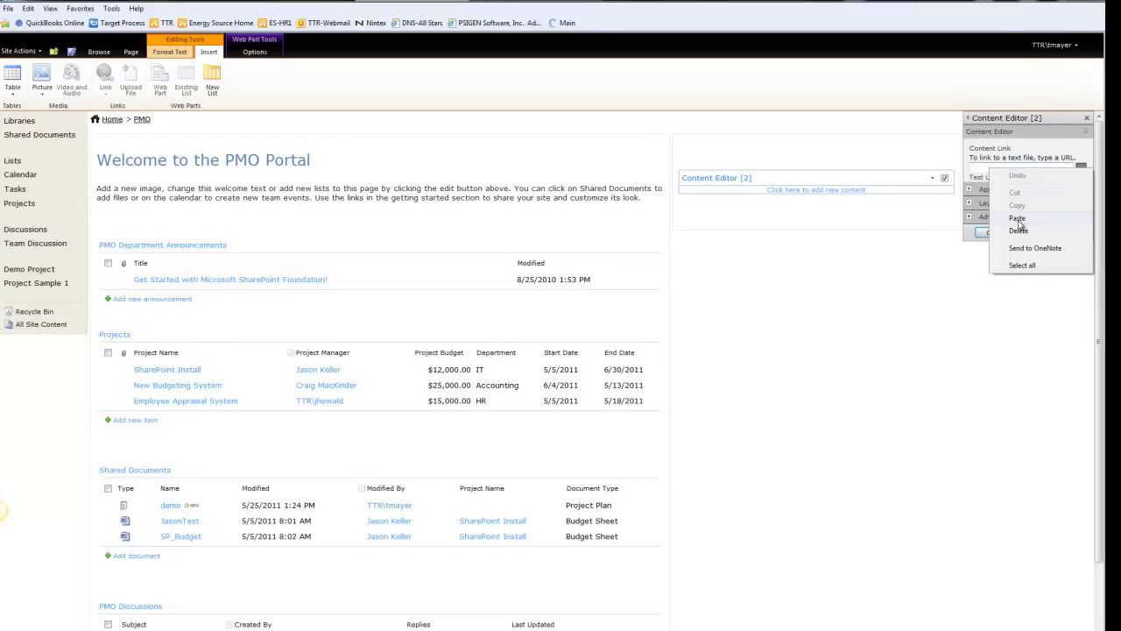
pyautogui.click(1017, 218)
pyautogui.click(974, 178)
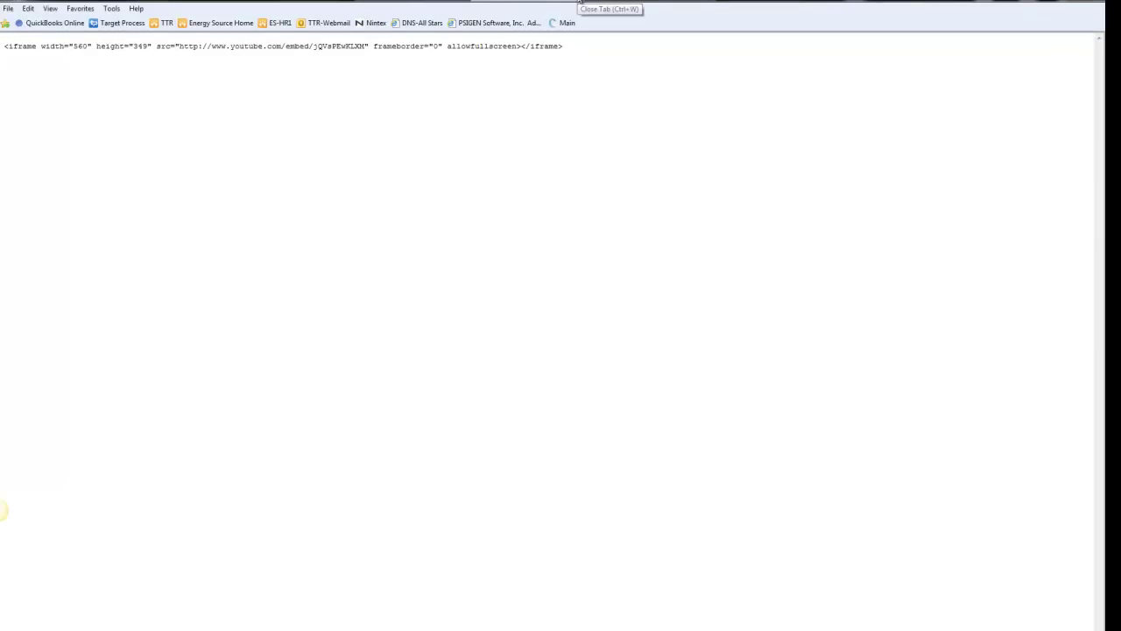
pyautogui.click(579, 2)
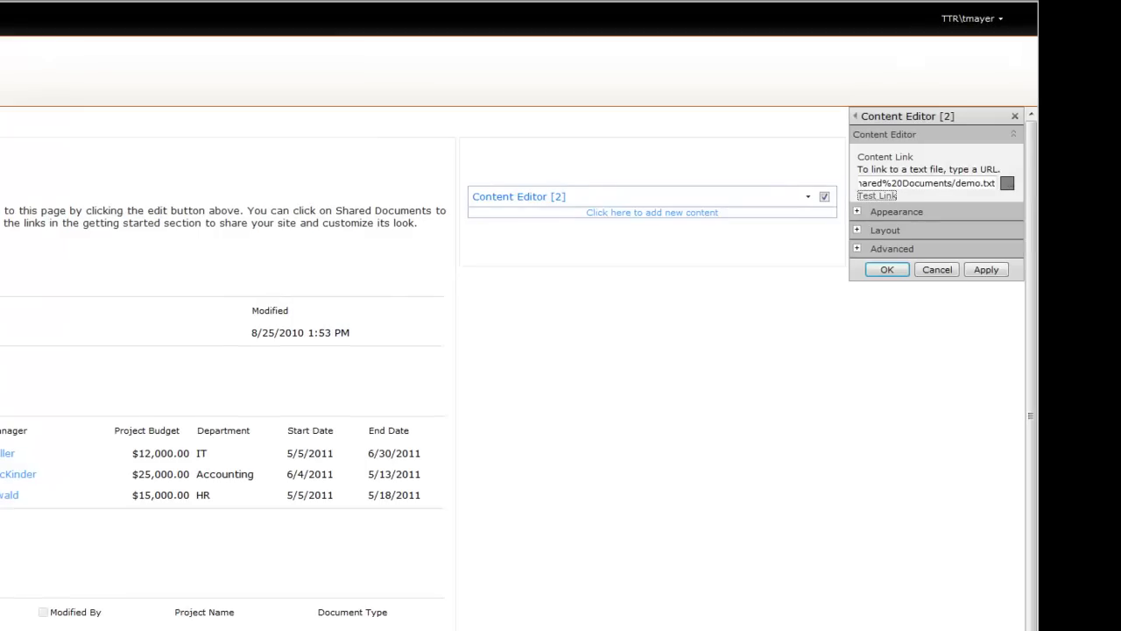
# Set Content Editor [2]'s Appearance Chrome Type to None, then apply and confirm with OK
pyautogui.click(856, 214)
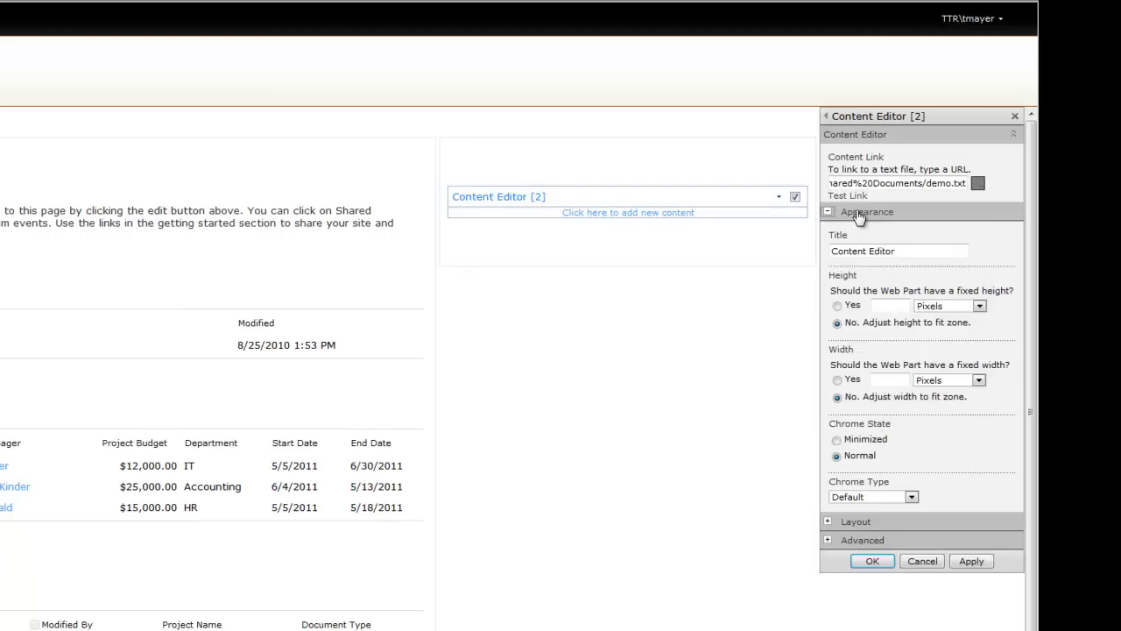
pyautogui.click(865, 499)
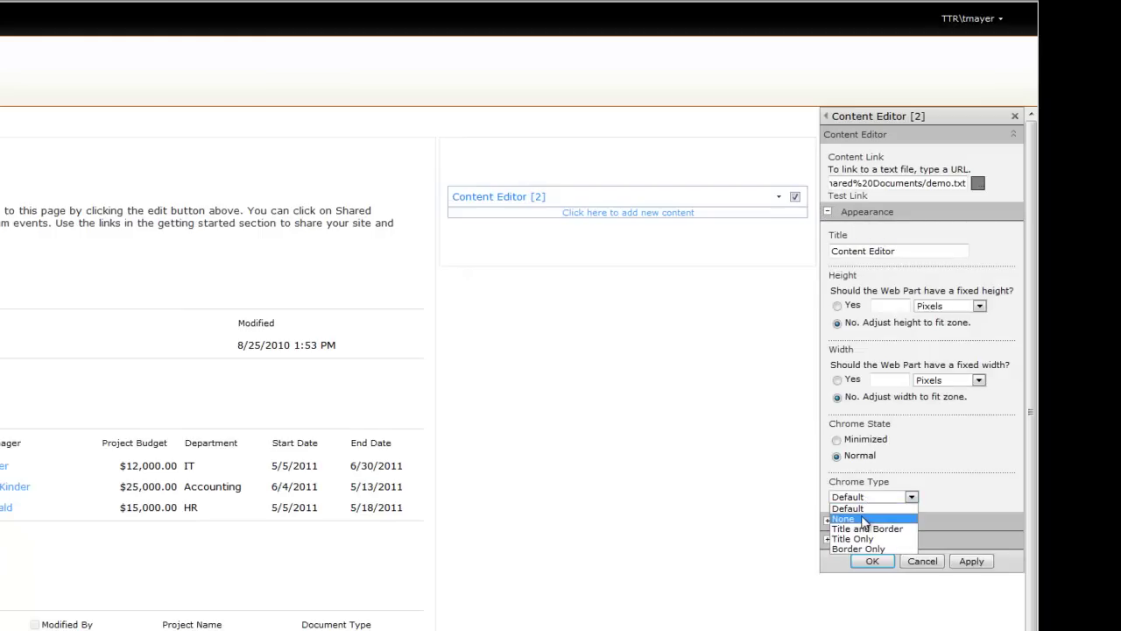
pyautogui.click(863, 508)
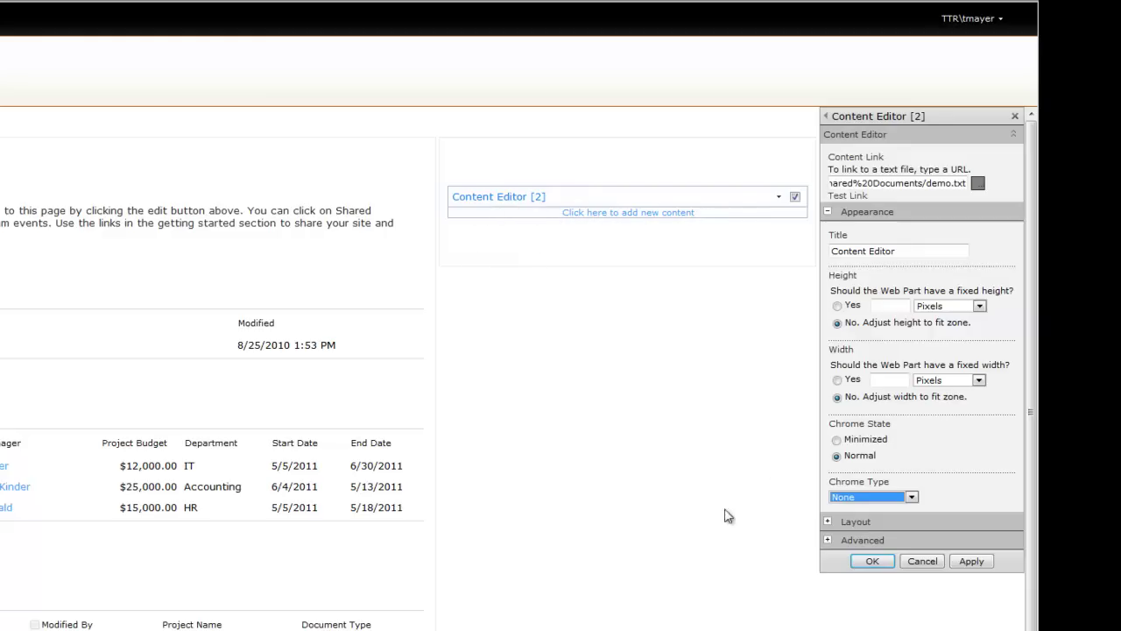
pyautogui.click(972, 562)
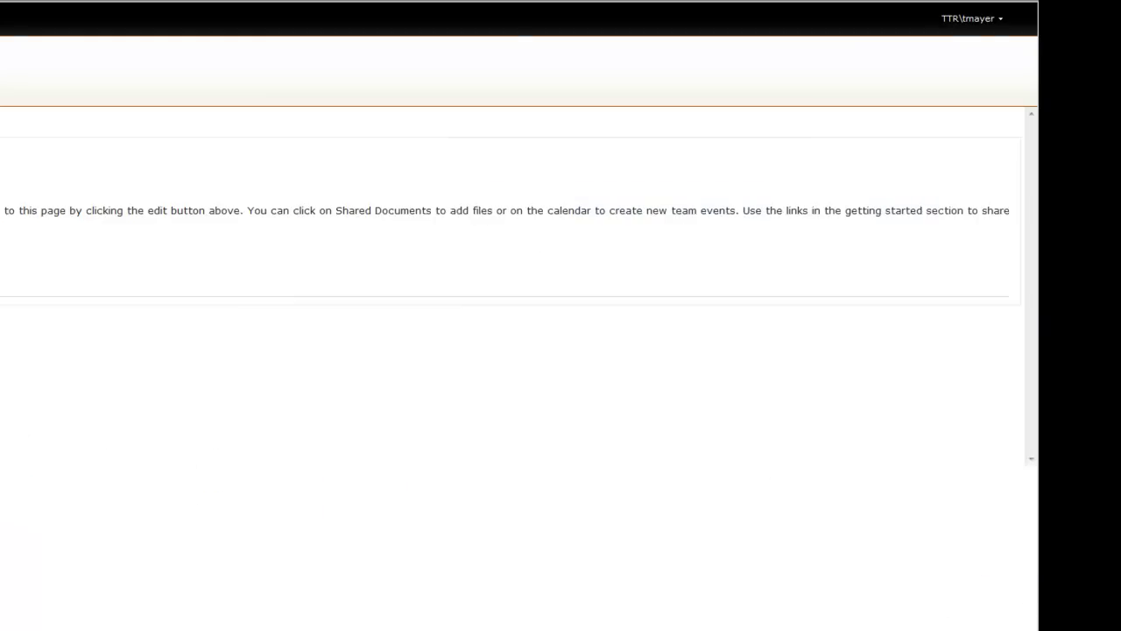
pyautogui.click(875, 562)
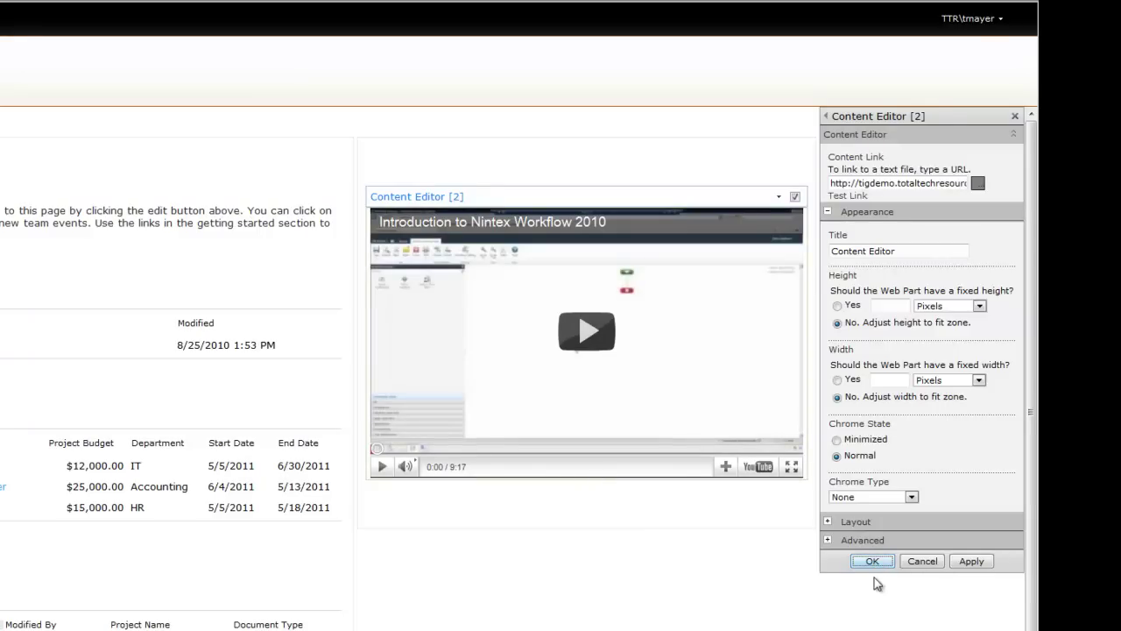
pyautogui.click(874, 562)
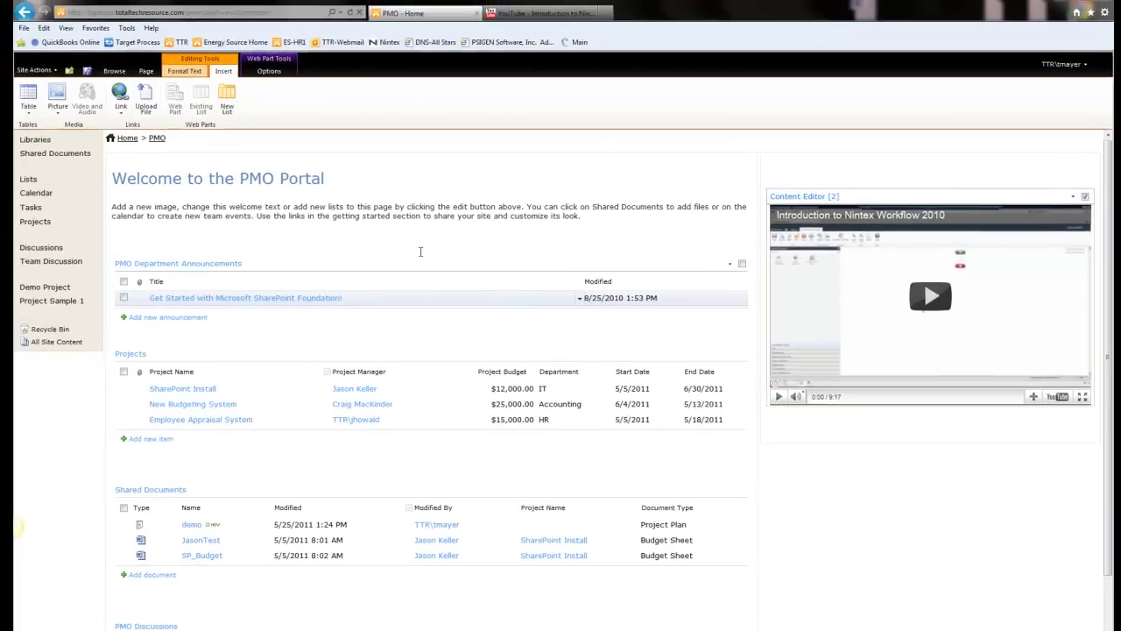
# Save and close the home page, then play the embedded Nintex video and pause it at 0:04
pyautogui.click(150, 72)
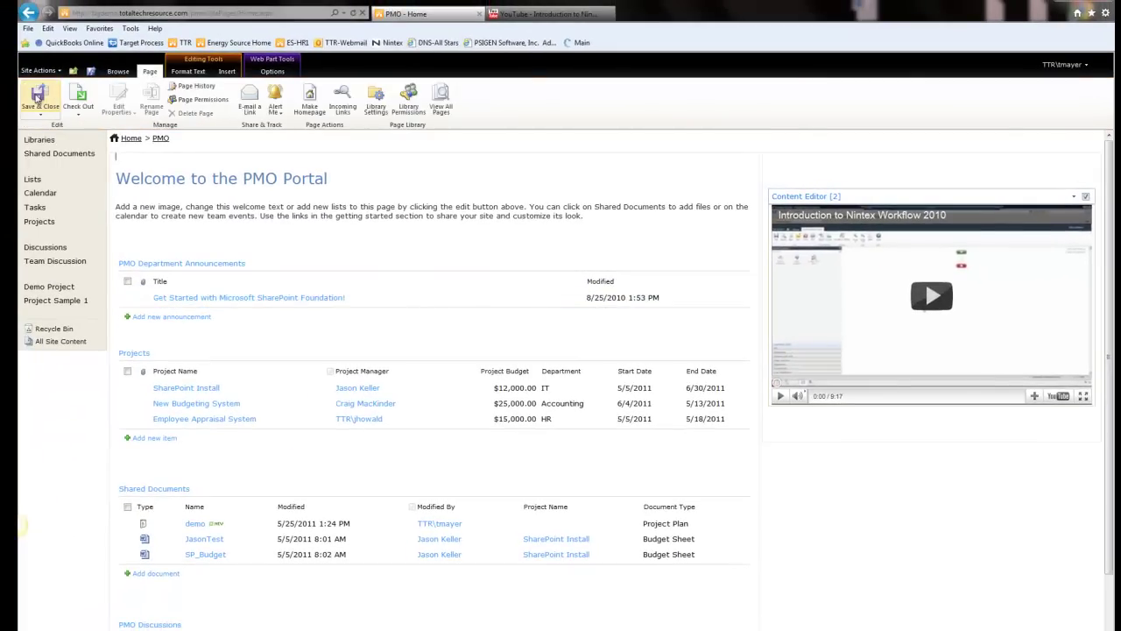
pyautogui.click(38, 98)
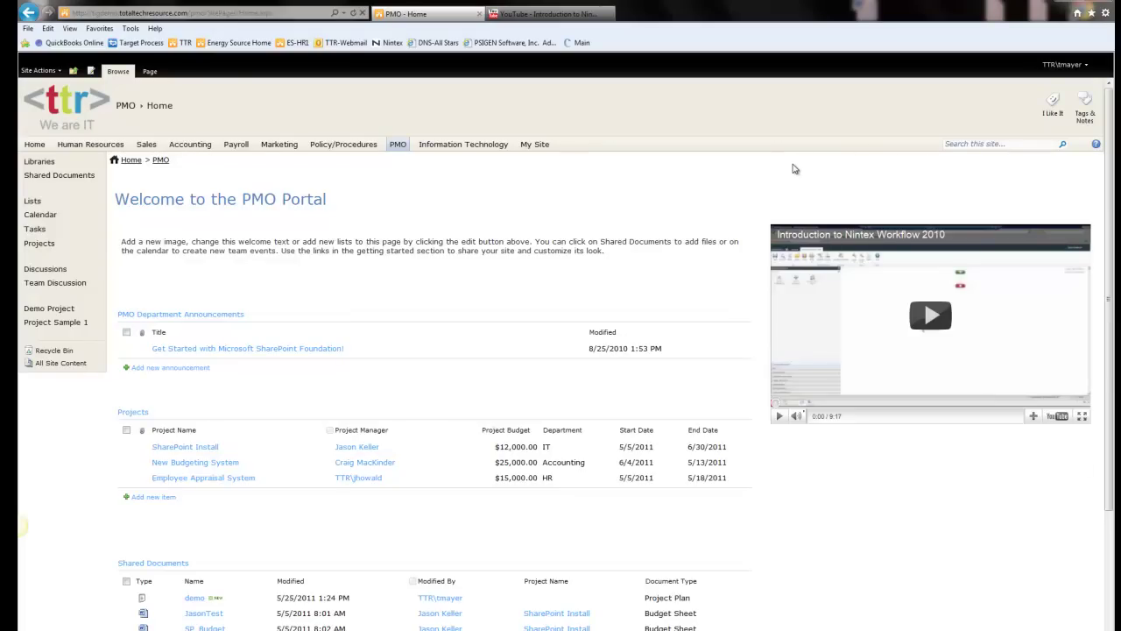
pyautogui.click(779, 416)
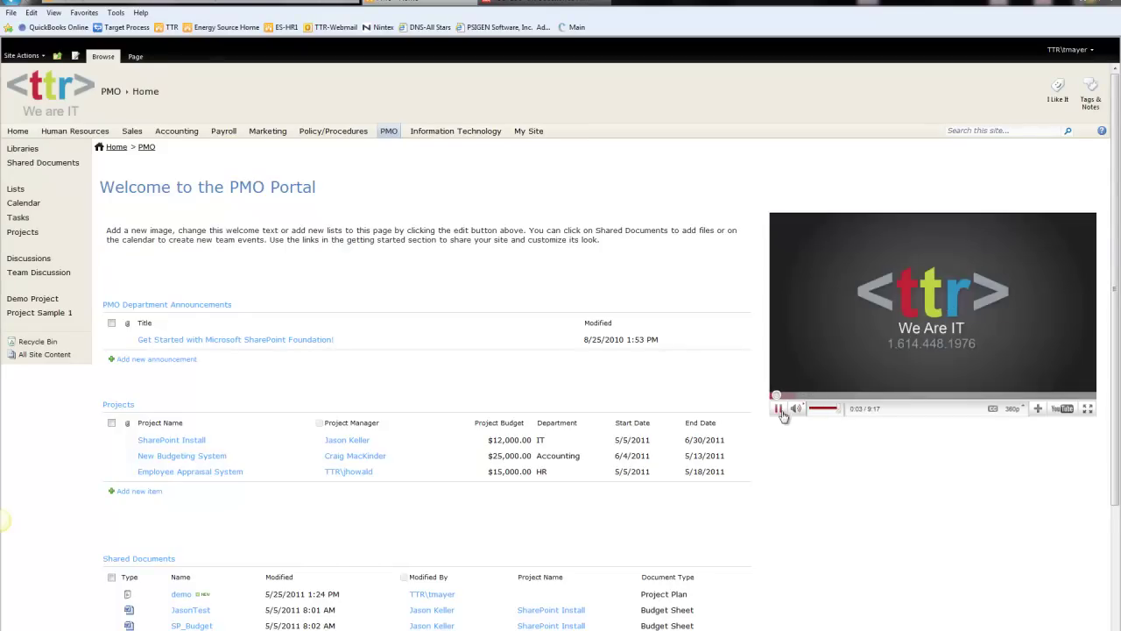
pyautogui.click(777, 409)
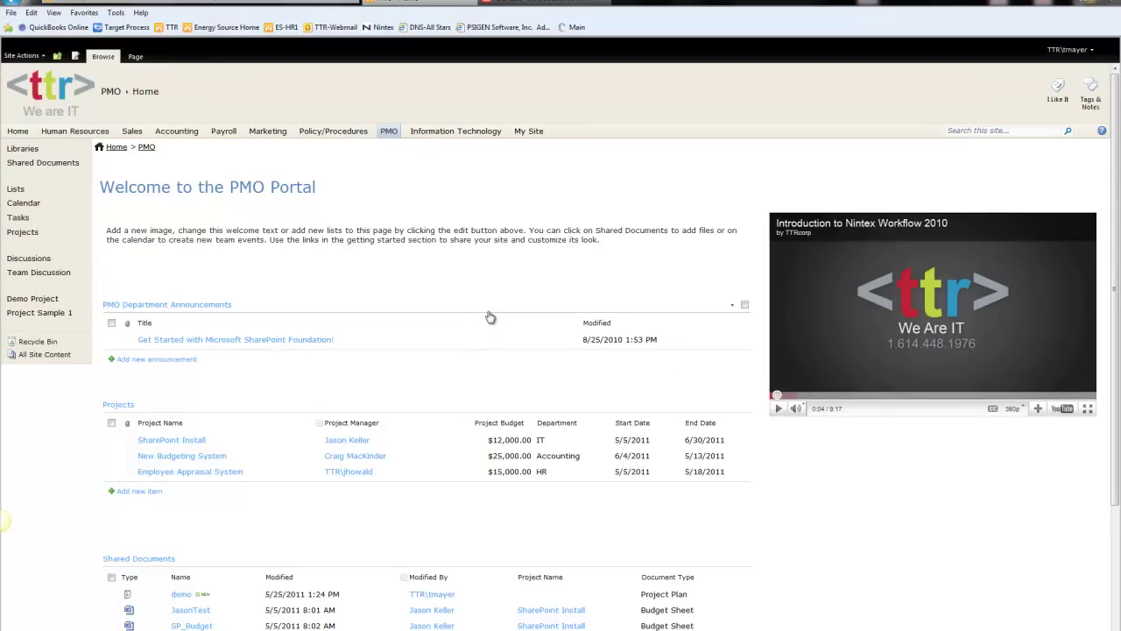